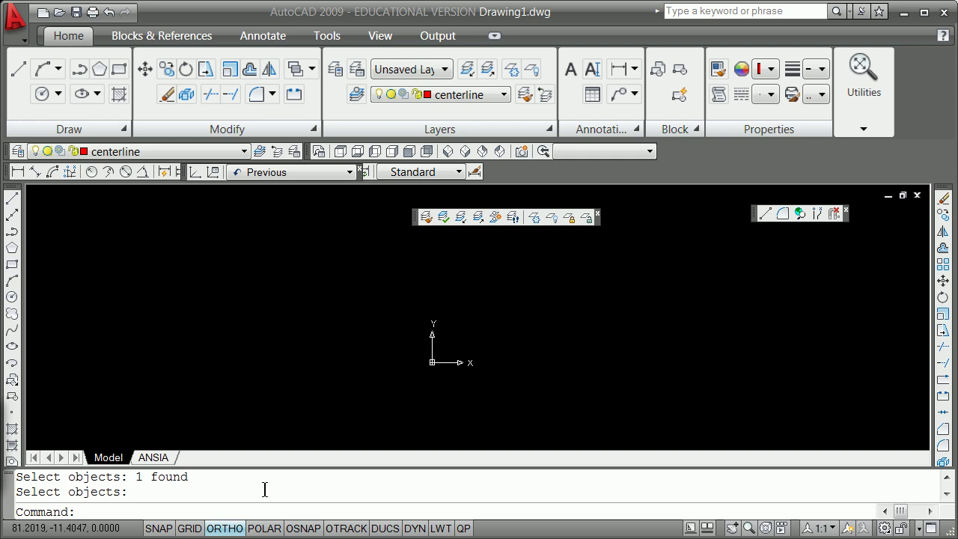
- Put the cursor in the command line, ready to type the INSERT command
left_click(195, 509)
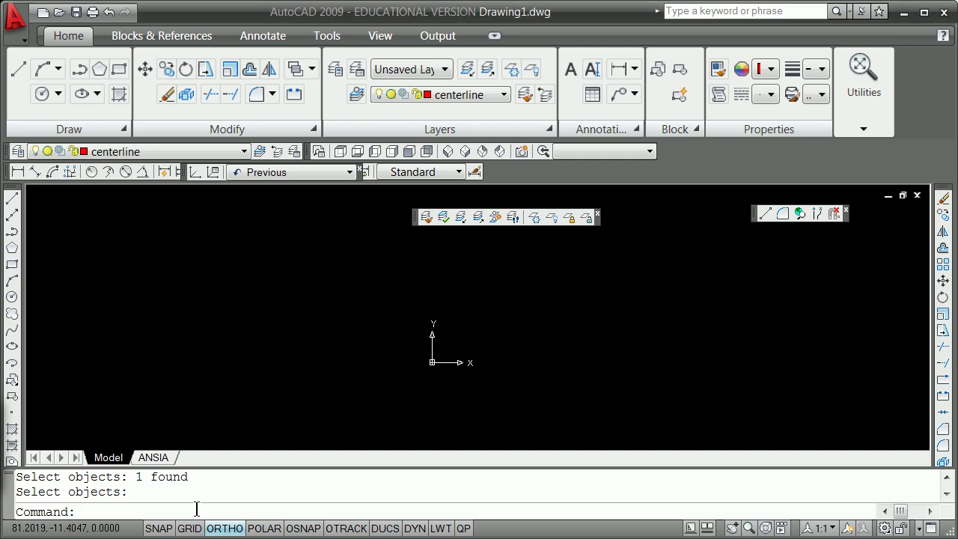
- Choose Vector_Block in the Insert dialog, with the insertion point specified on-screen
type("insert")
key("Return")
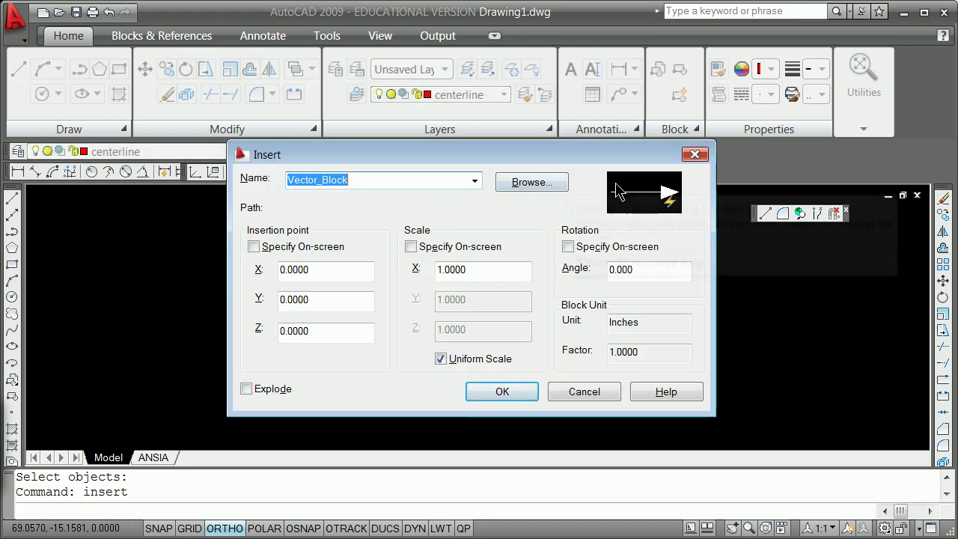
left_click(475, 180)
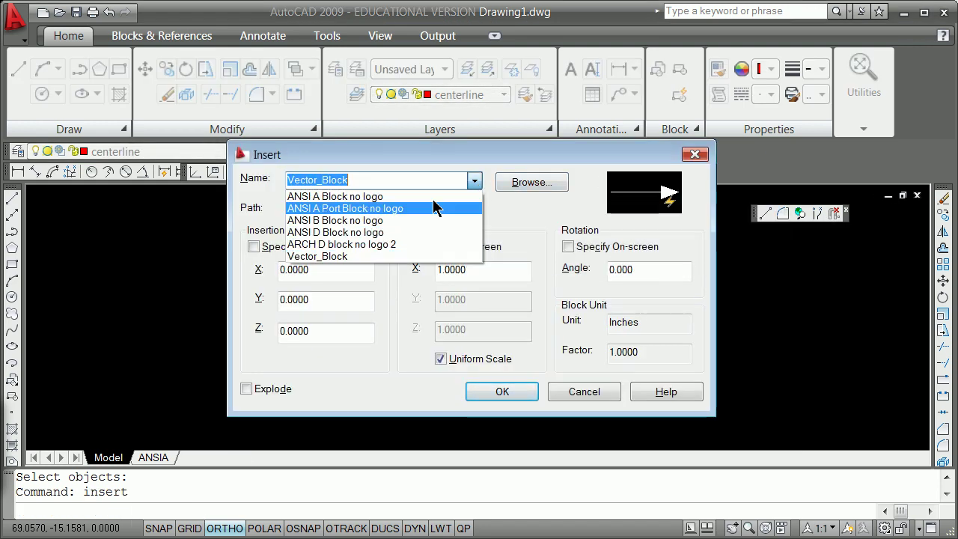
left_click(372, 258)
left_click(507, 393)
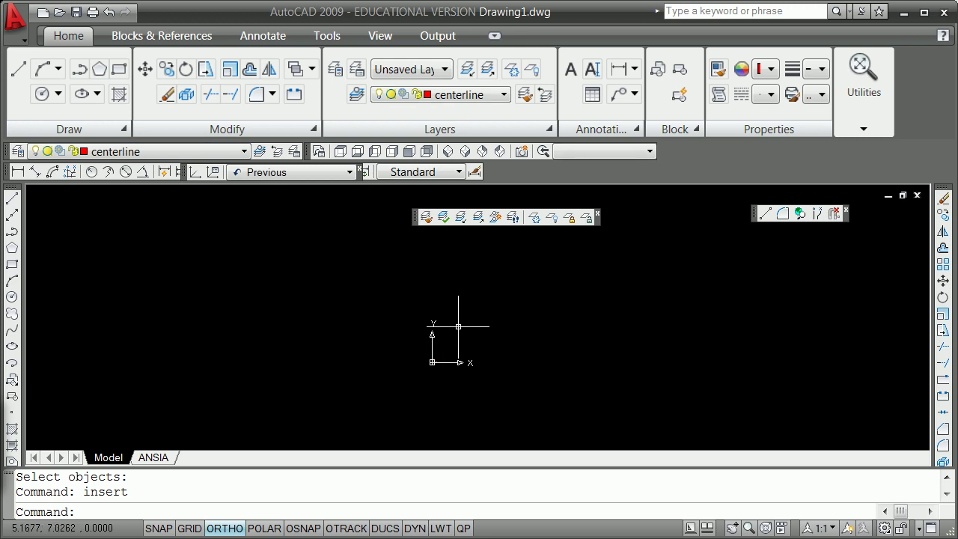
type("i")
key("Return")
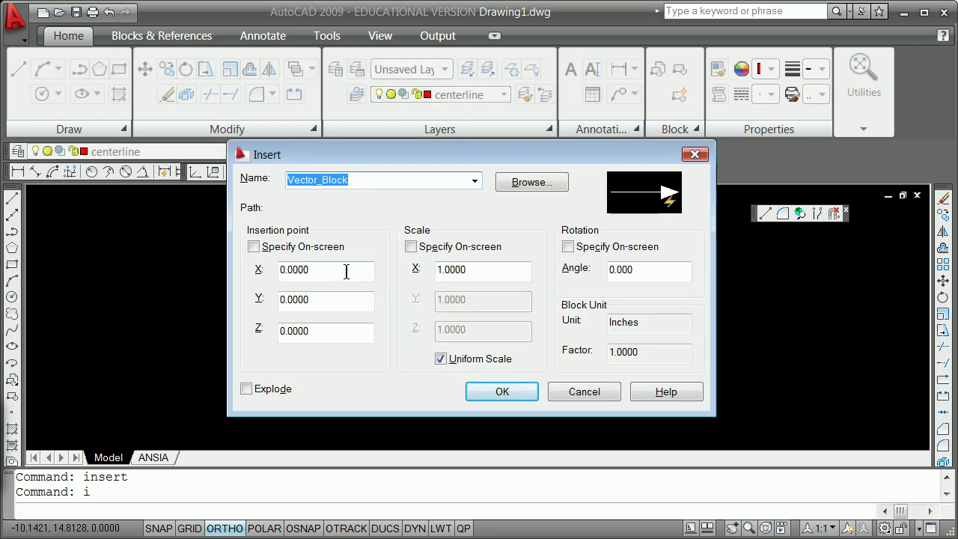
left_click(252, 247)
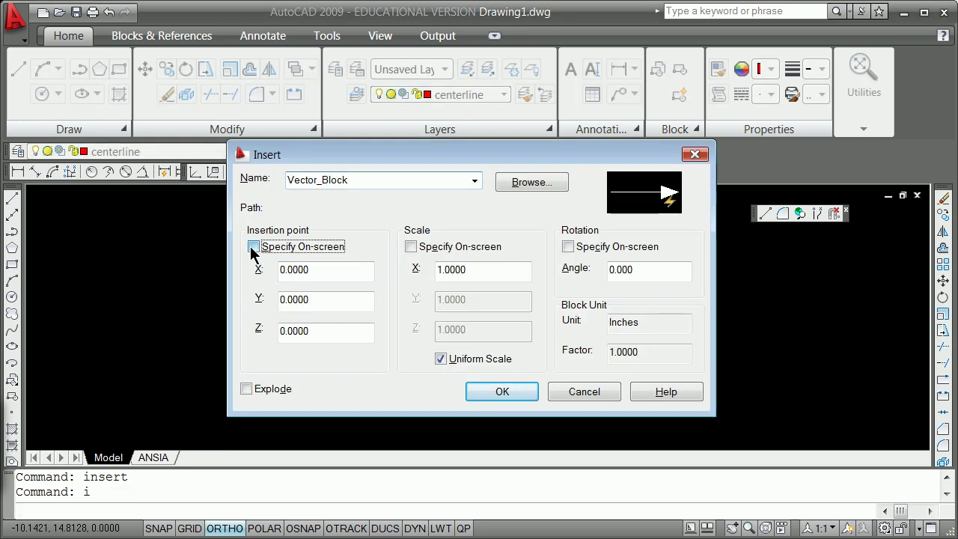
left_click(518, 395)
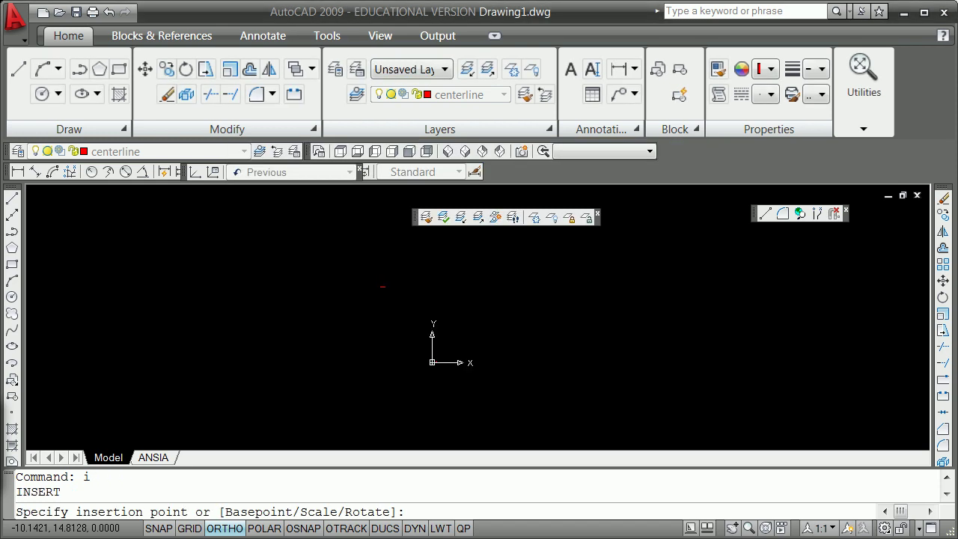
- Place the Vector_Block arrow and drag its tip grip left to shorten it
left_click(473, 320)
scroll(474, 305, "up", 3)
left_click(489, 275)
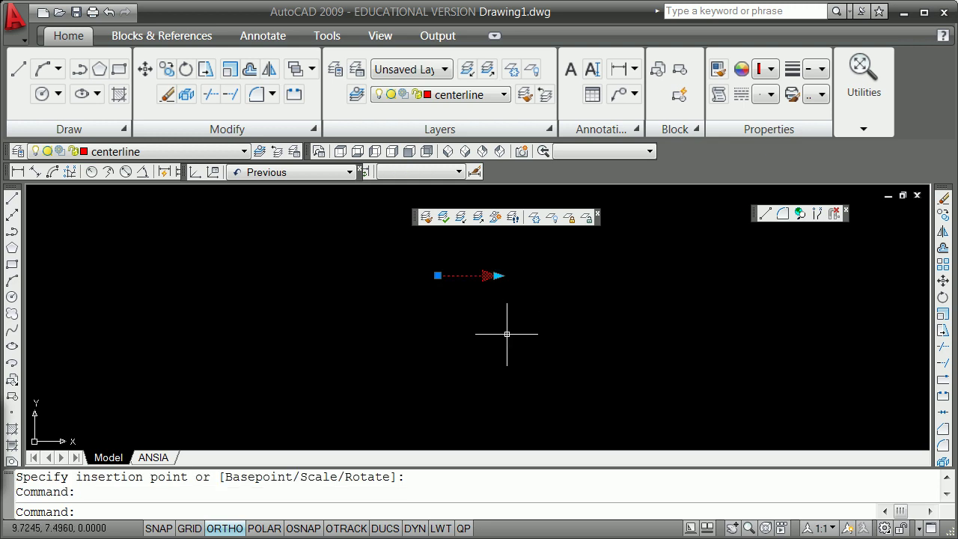
left_click(489, 275)
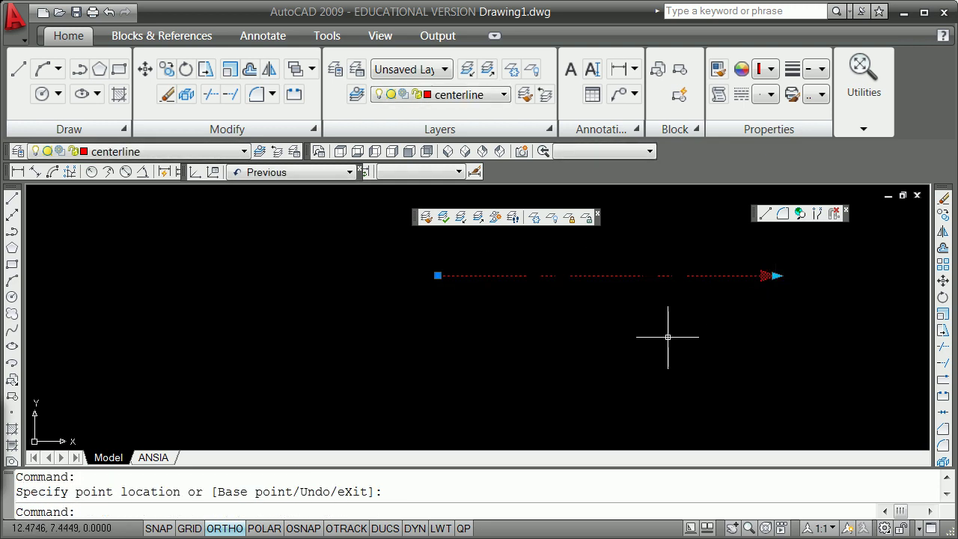
key("Escape")
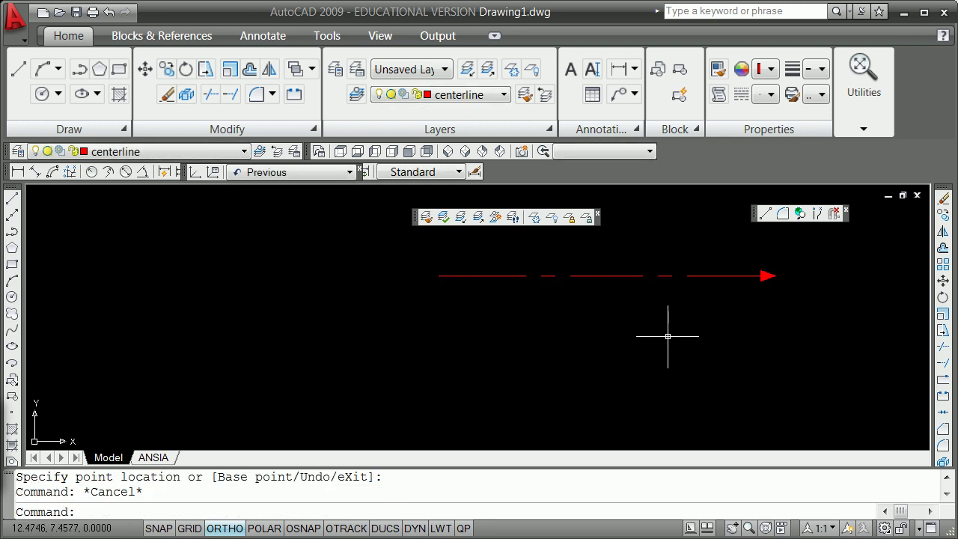
left_click(771, 275)
left_click(775, 275)
left_click(575, 276)
key("Escape")
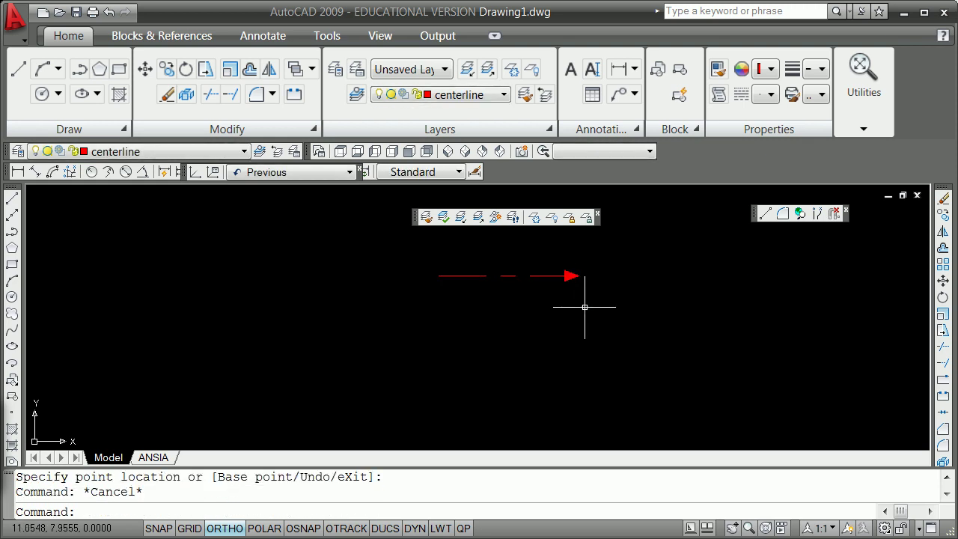
left_click(576, 277)
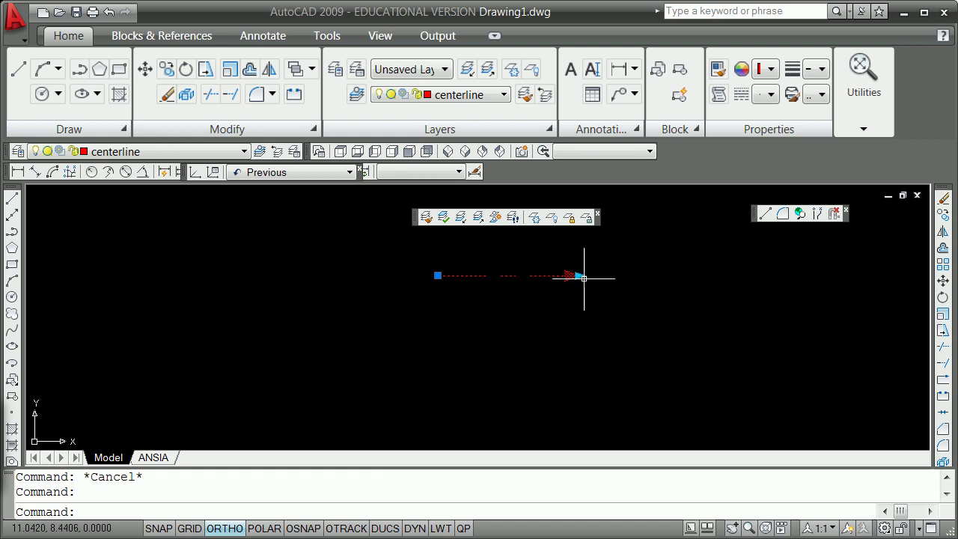
right_click(438, 276)
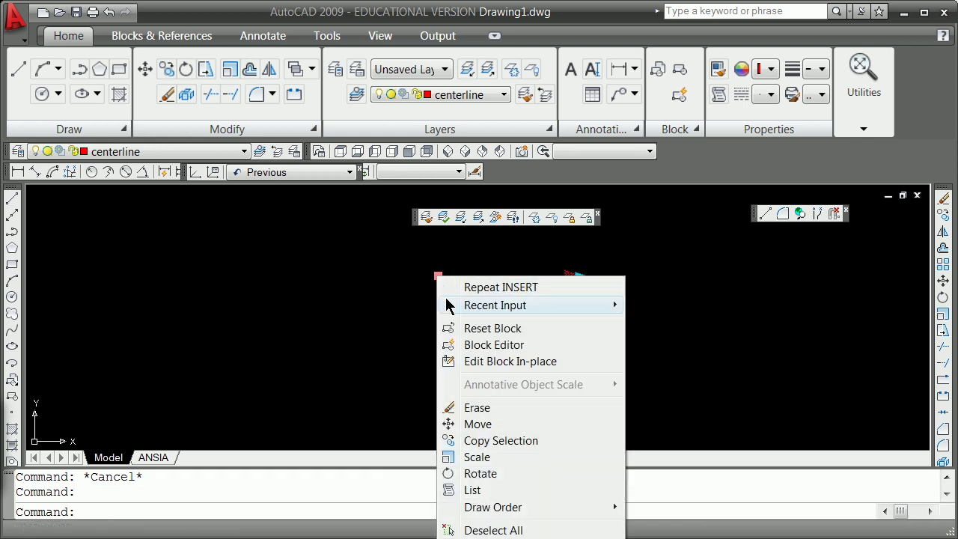
left_click(487, 536)
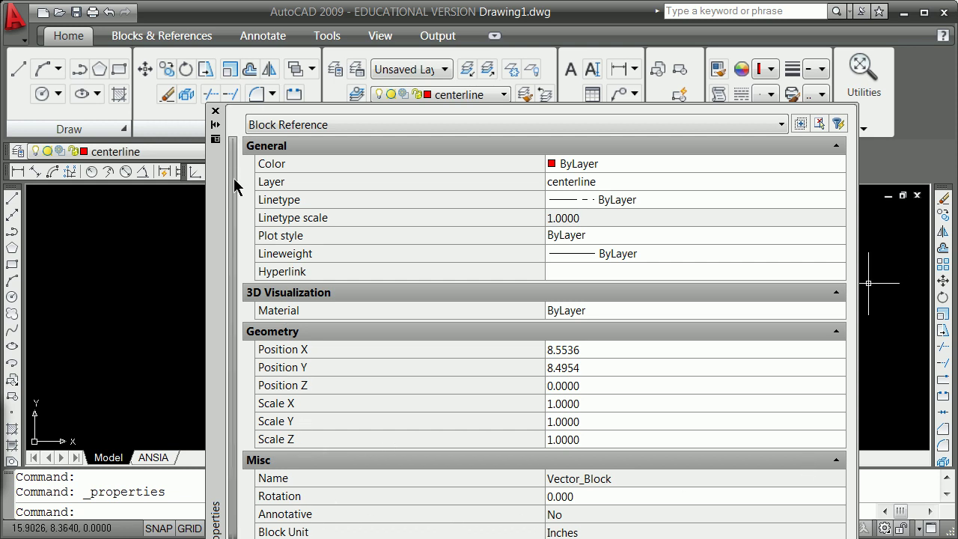
left_click_drag(213, 168, 188, 88)
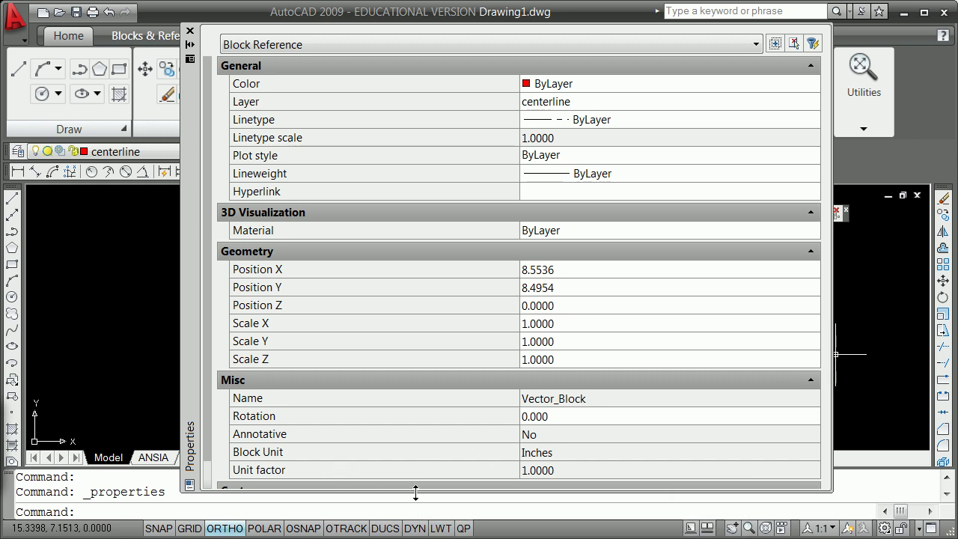
left_click_drag(416, 490, 512, 533)
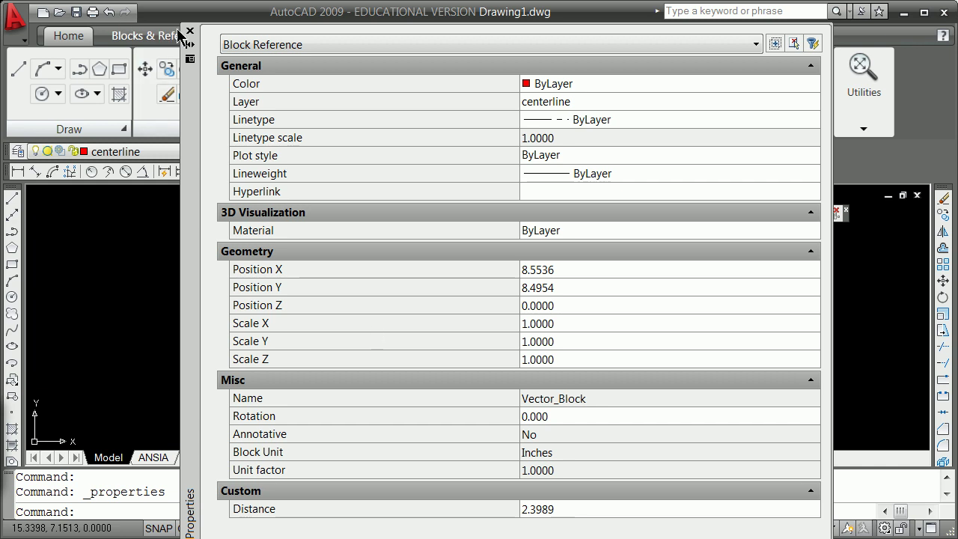
left_click(189, 32)
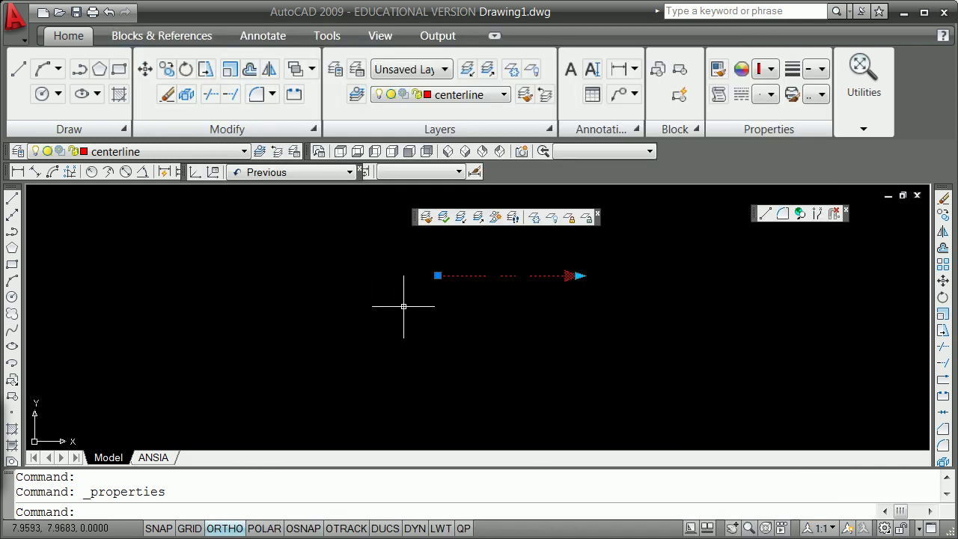
- Deselect the arrow and switch on Quick Properties from the status bar
key("Escape")
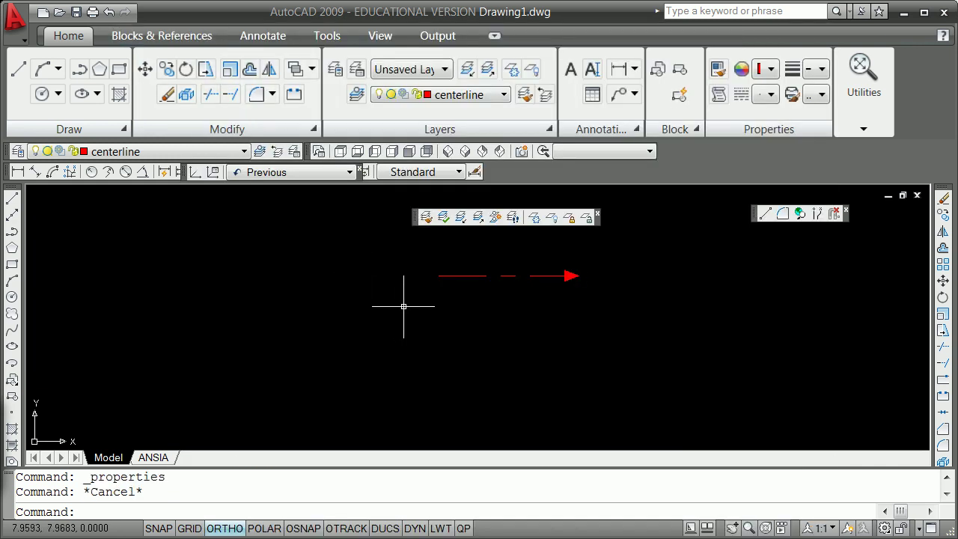
left_click(463, 529)
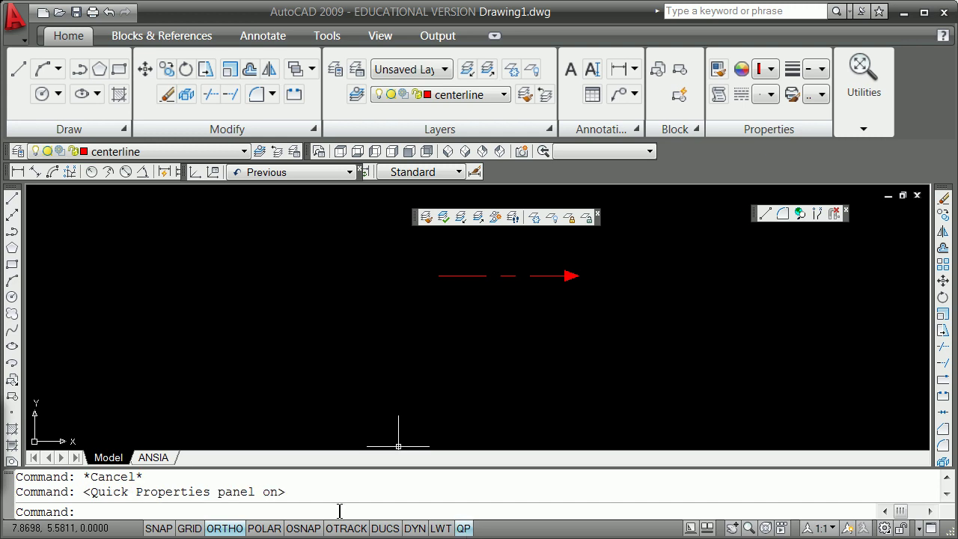
type("qprop")
key("BackSpace")
key("BackSpace")
key("BackSpace")
key("BackSpace")
key("BackSpace")
- Dismiss the snap menu and open and close the Properties palette with Ctrl+1
right_click(247, 306, "shift")
key("Escape")
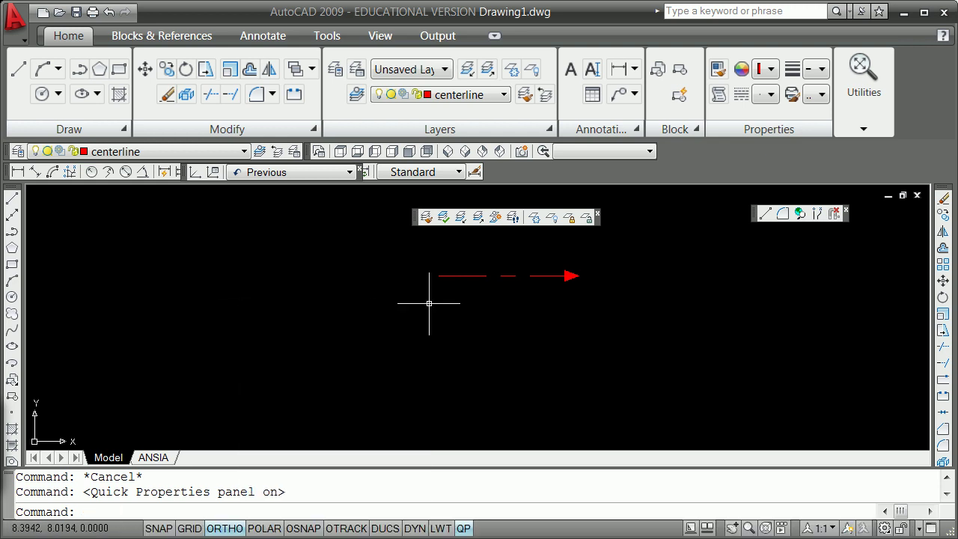
key("ctrl+1")
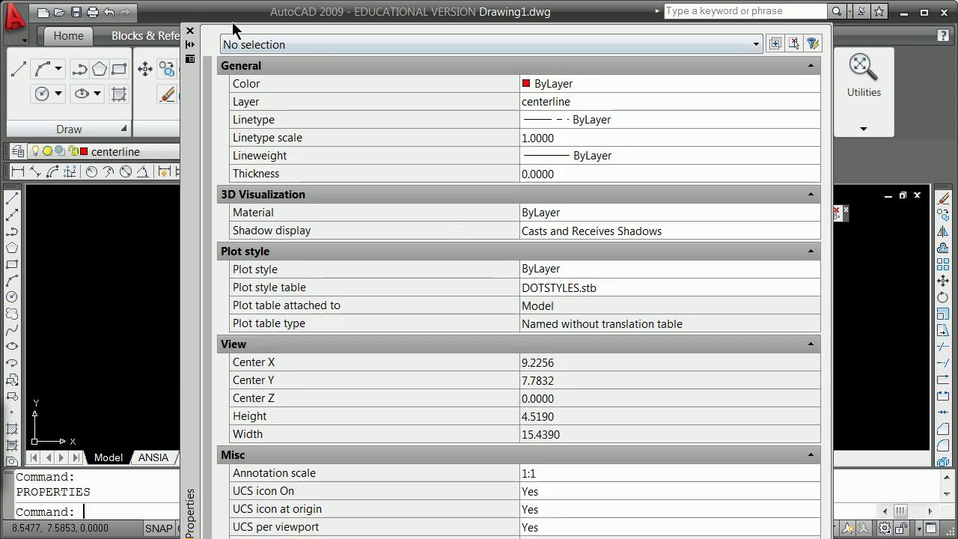
left_click(190, 31)
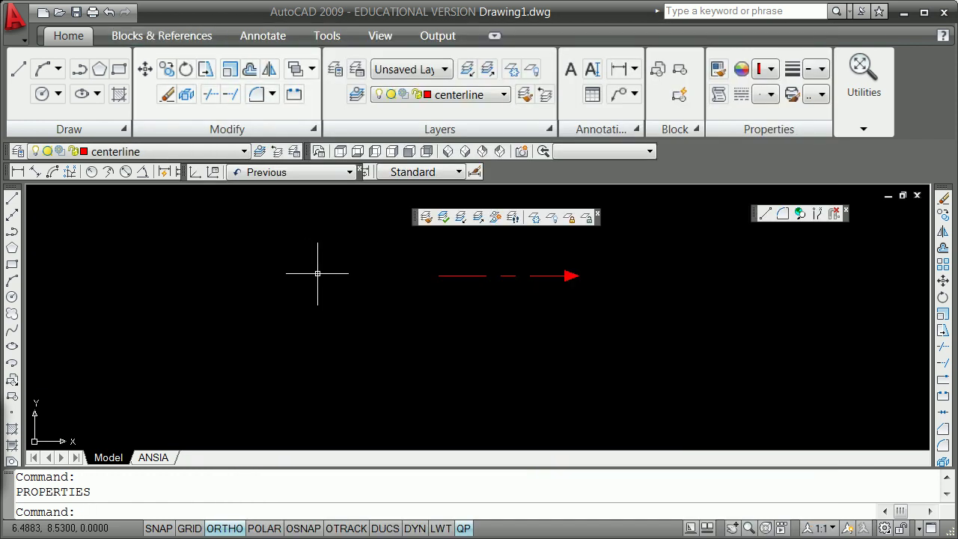
key("ctrl+1")
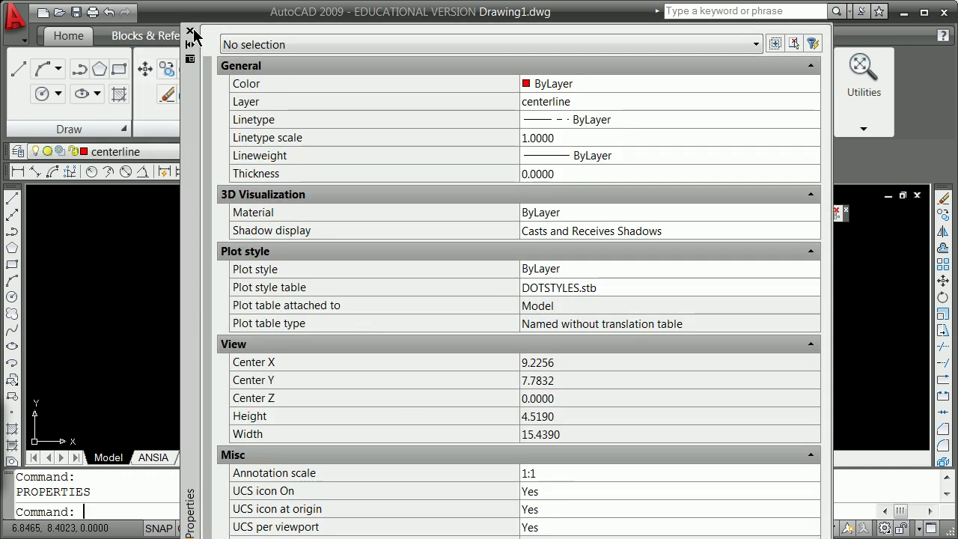
left_click(189, 30)
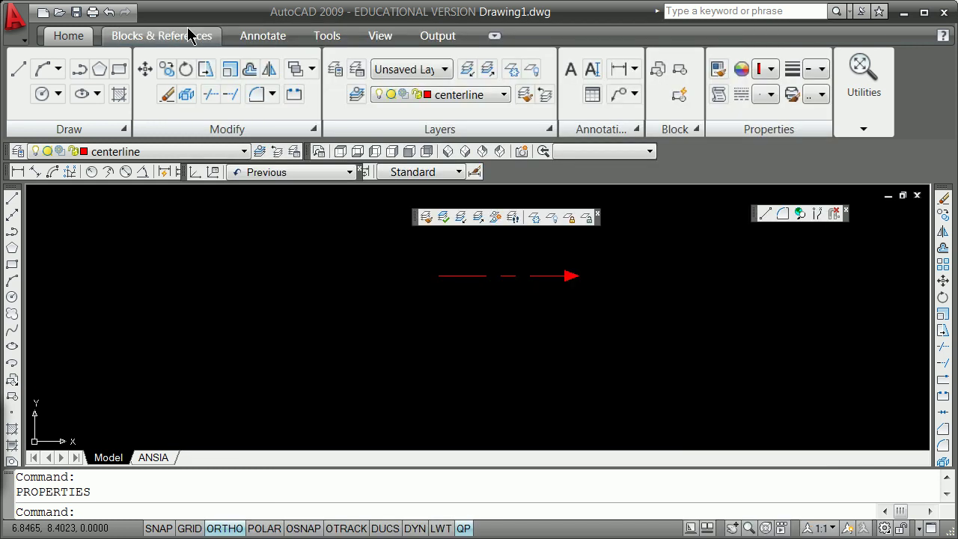
- Review the Quick Properties settings and the Options dialog, closing both unchanged
right_click(463, 528)
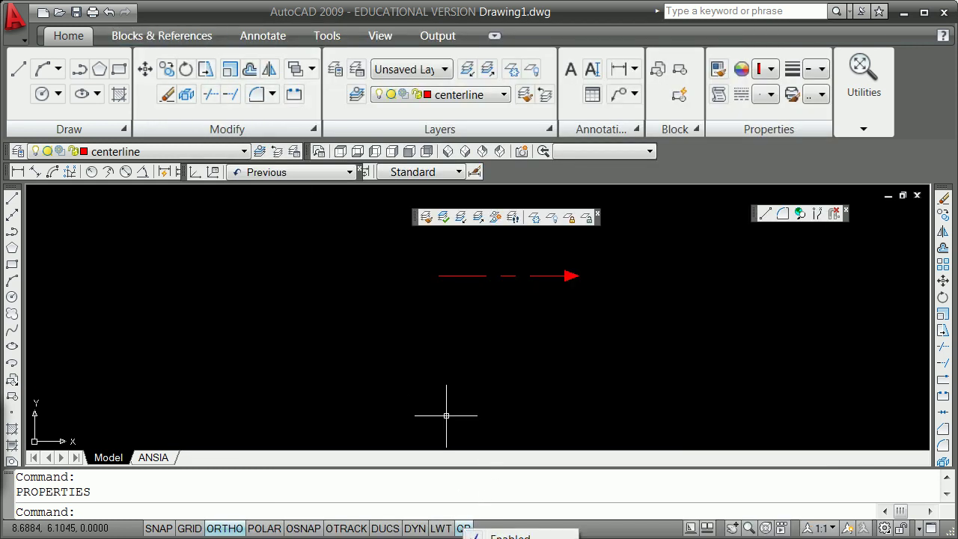
left_click(497, 536)
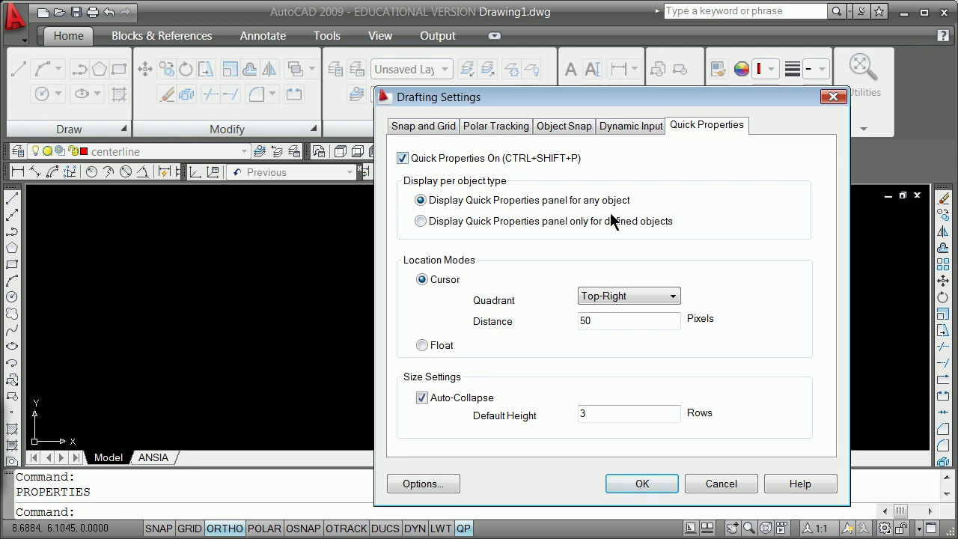
left_click(443, 485)
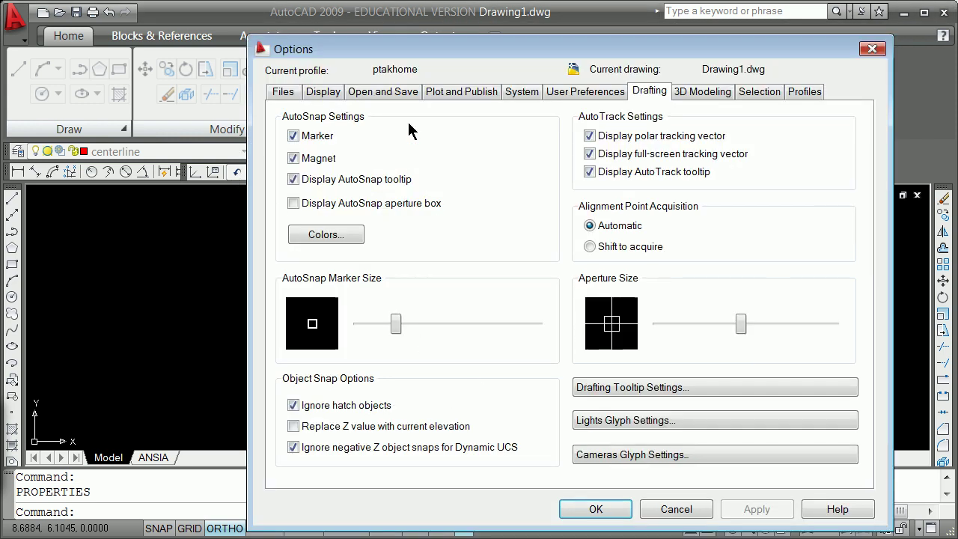
left_click(676, 509)
left_click(721, 483)
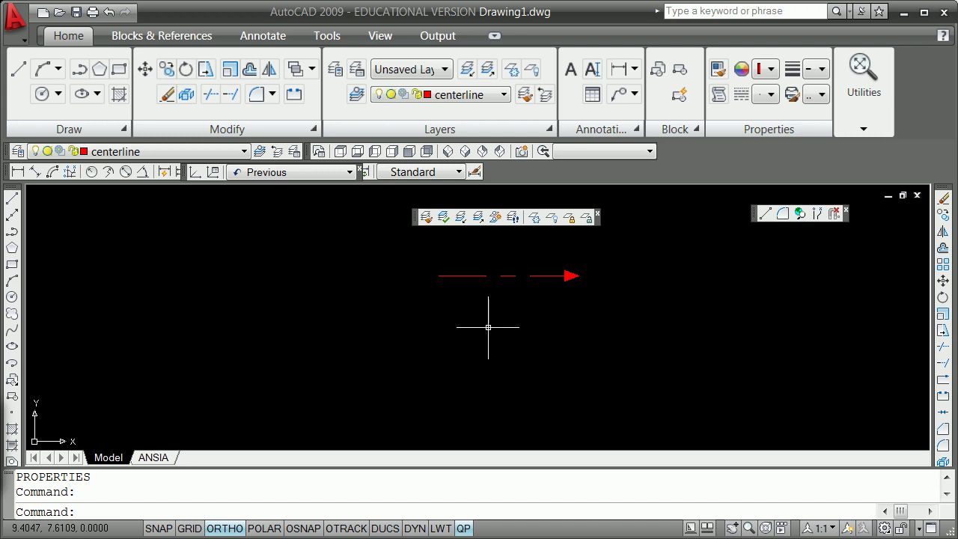
- Create a new block named vectorblock2 through Edit Block Definition
type("edit")
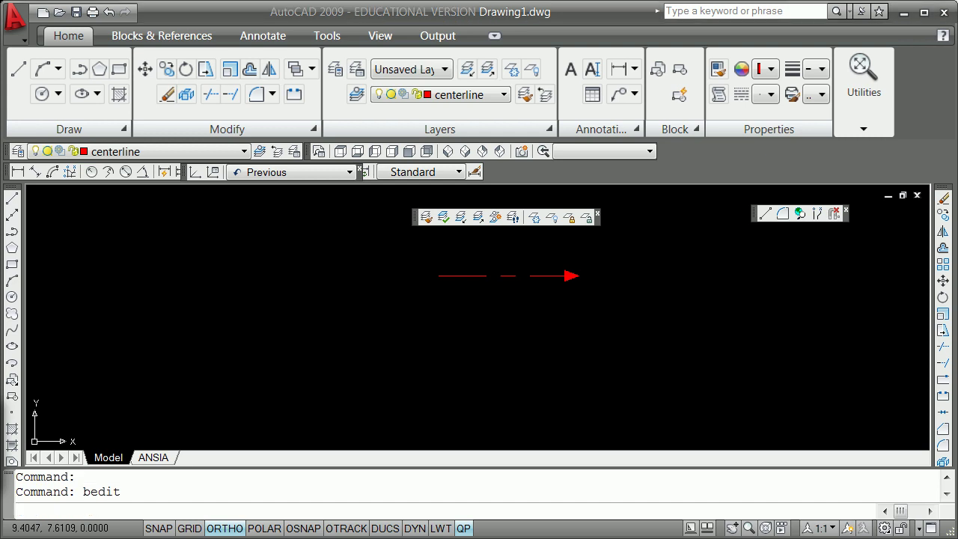
key("Return")
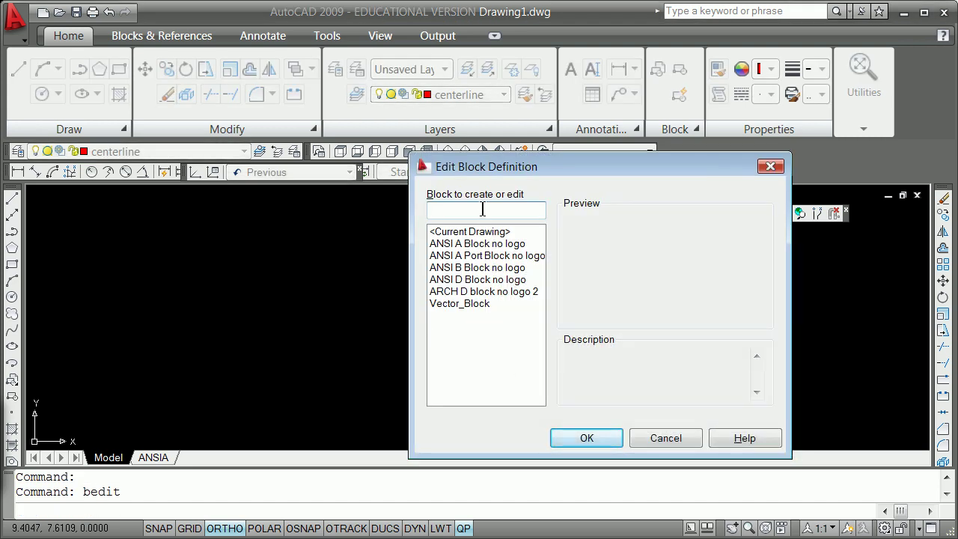
type("vectkrb")
type("or")
type("block2")
left_click(611, 436)
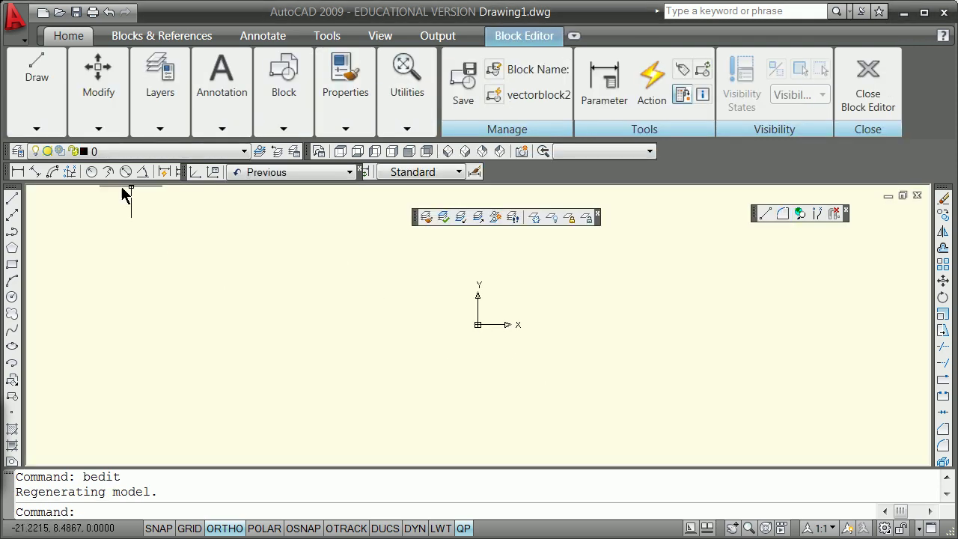
- Draw a 1-unit line from the origin and zoom to extents
left_click(12, 197)
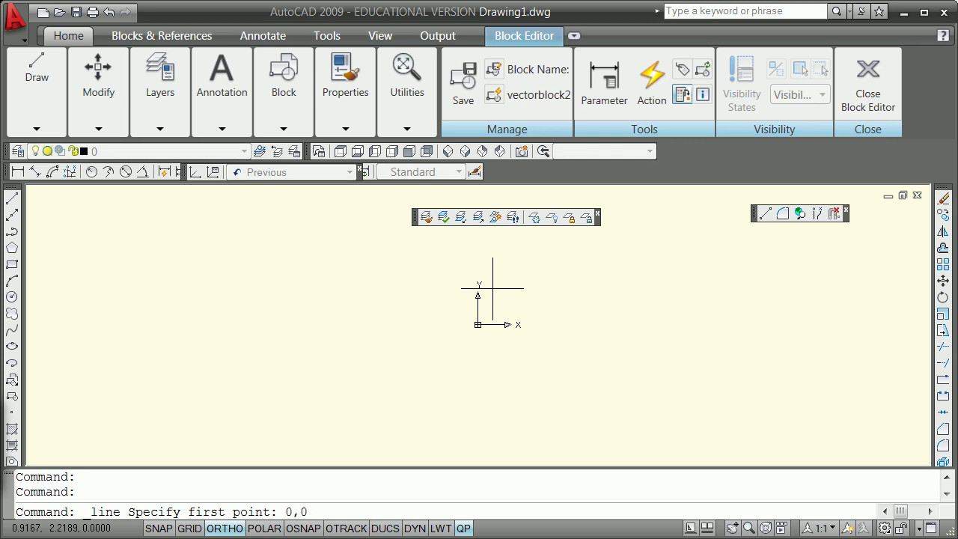
key("Return")
type("1")
key("Return")
key("Return")
type("z")
key("Return")
type("e")
key("Return")
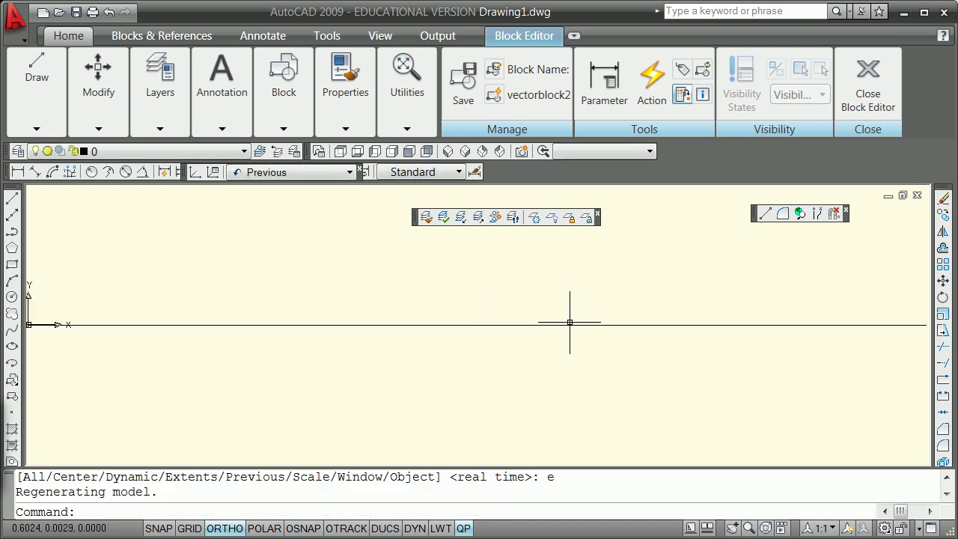
scroll(569, 323, "down", 2)
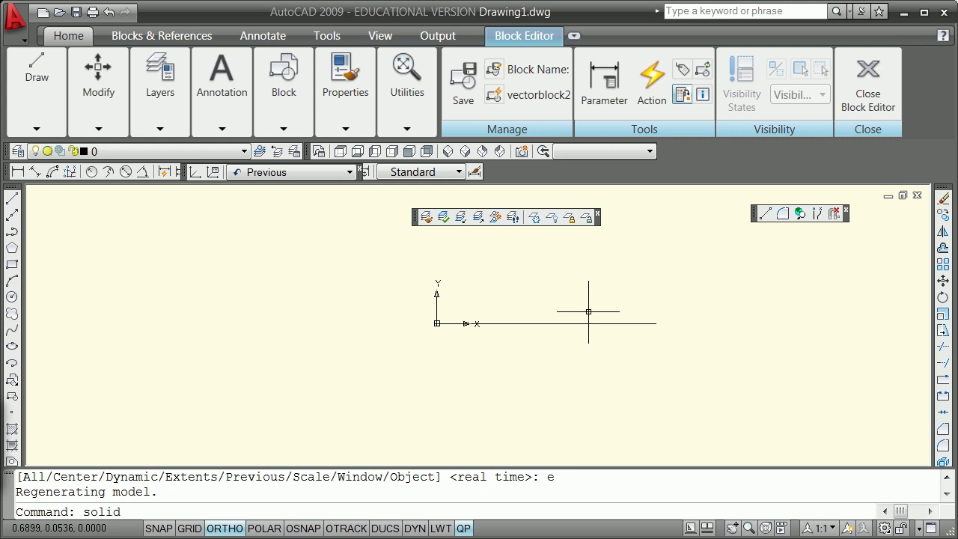
- Draw a filled SOLID triangle arrowhead with its tip snapped to the line's endpoint
key("Return")
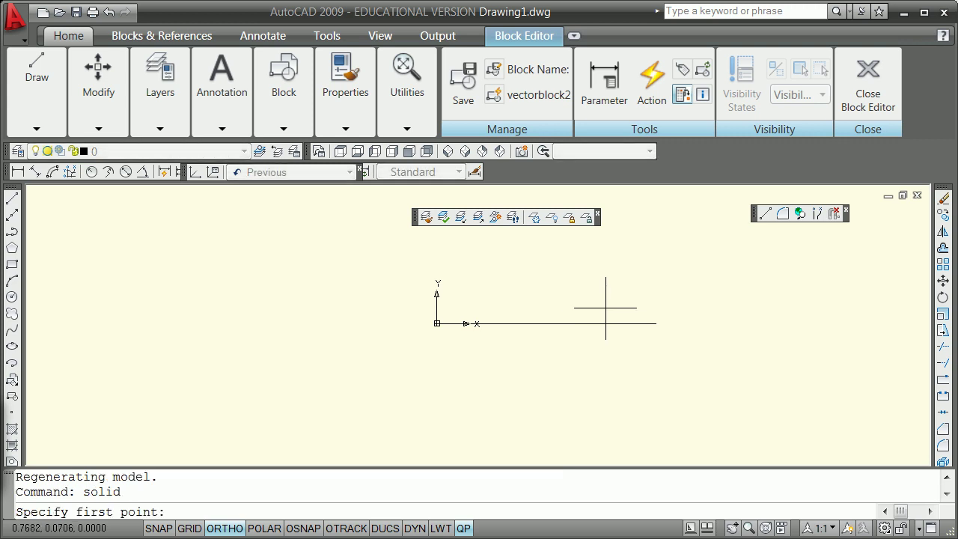
left_click(606, 308)
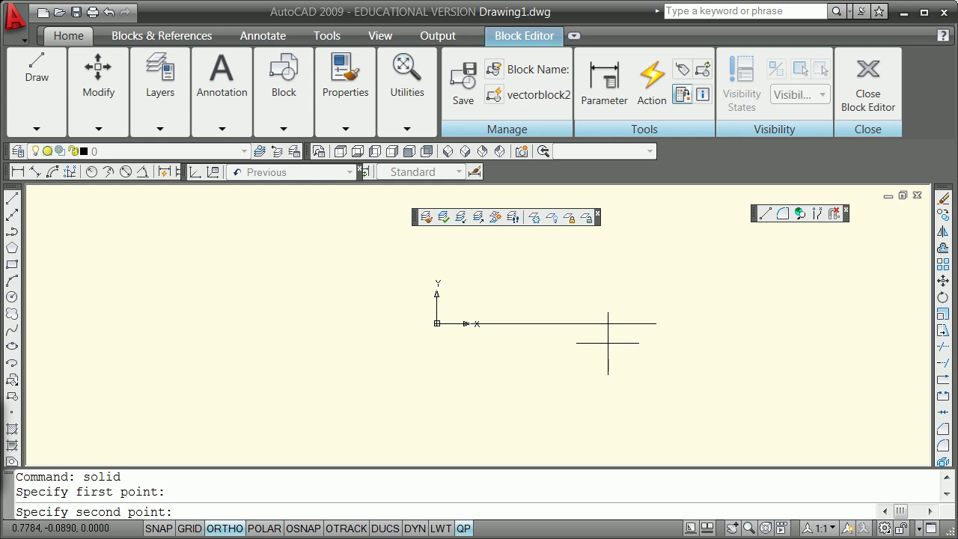
left_click(607, 342)
type("end")
key("Return")
left_click(658, 323)
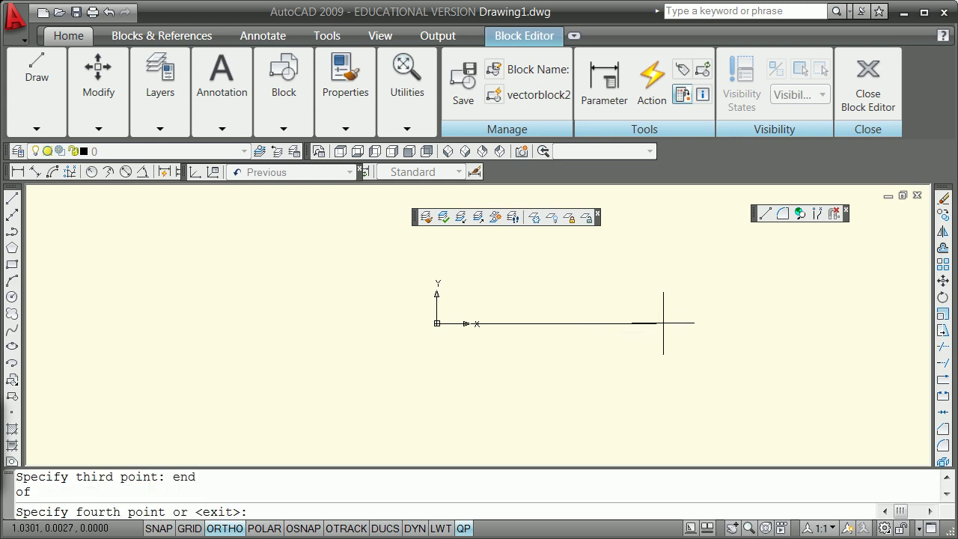
key("Return")
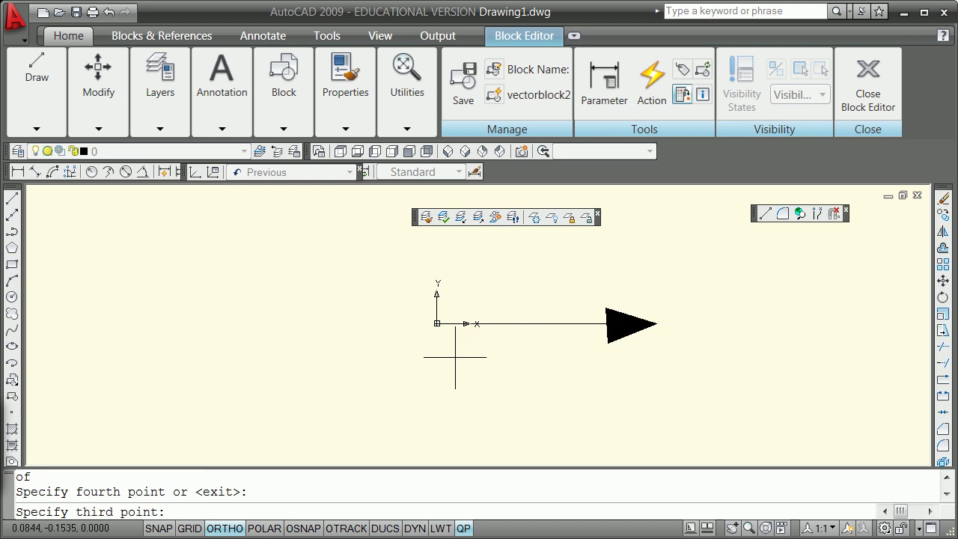
key("Return")
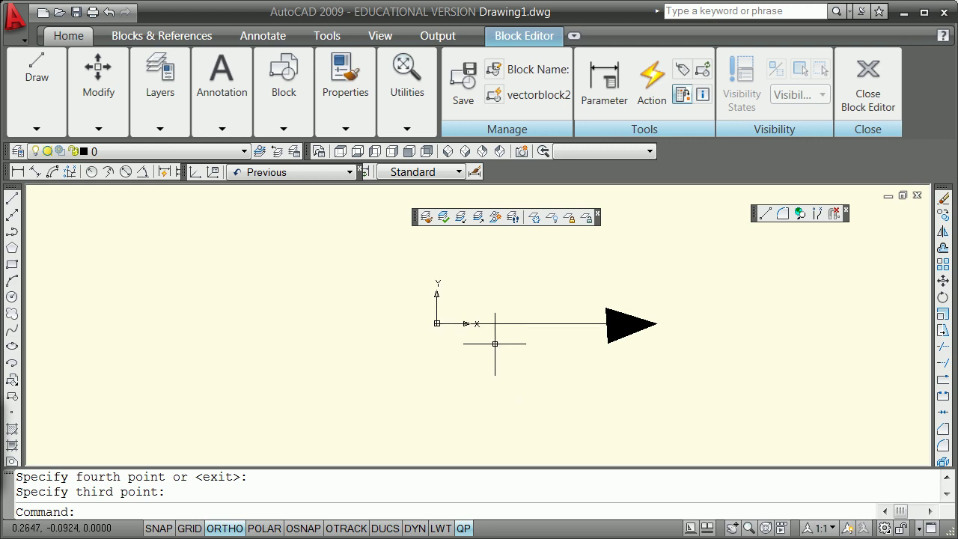
left_click_drag(476, 337, 9, 180)
- Add a linear Distance parameter snapped from the origin to the arrow tip, labelled below
left_click(208, 202)
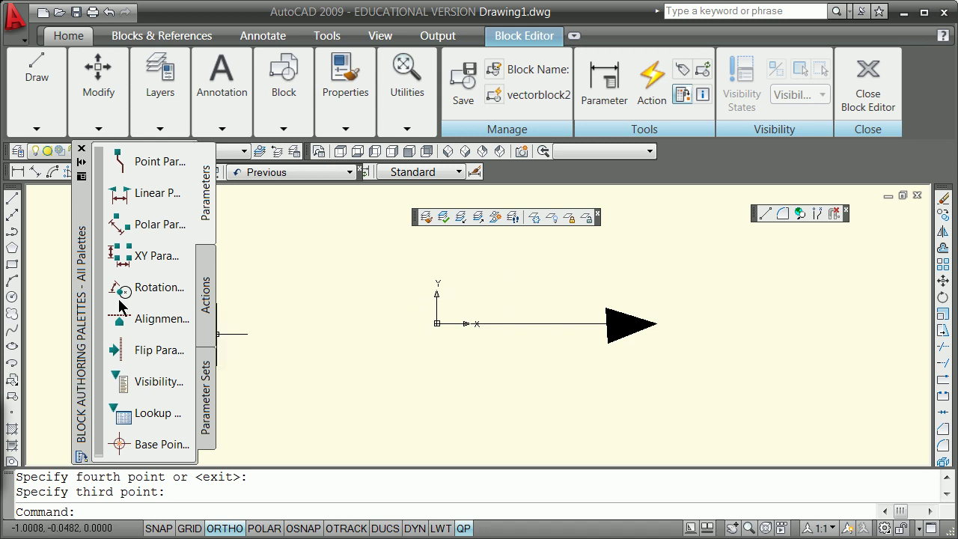
left_click(123, 196)
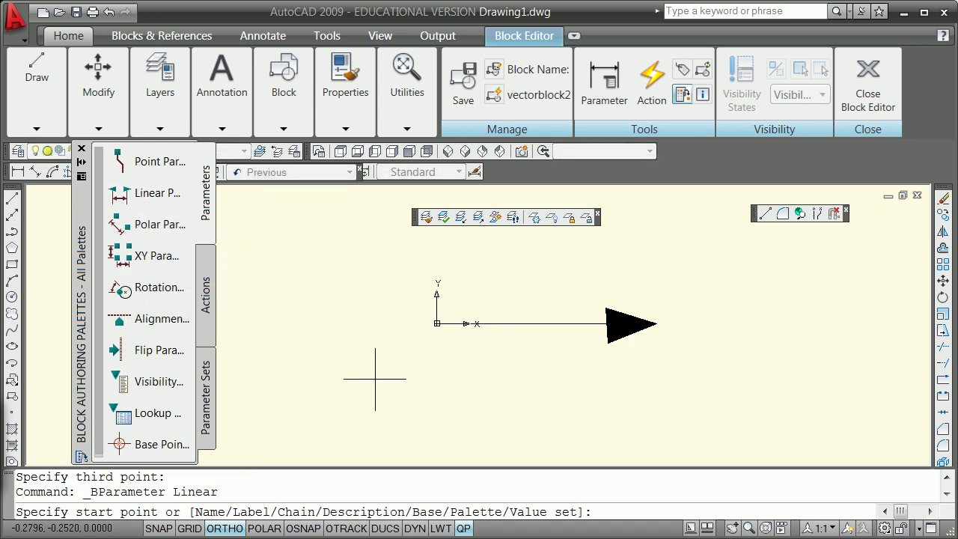
right_click(416, 390, "shift")
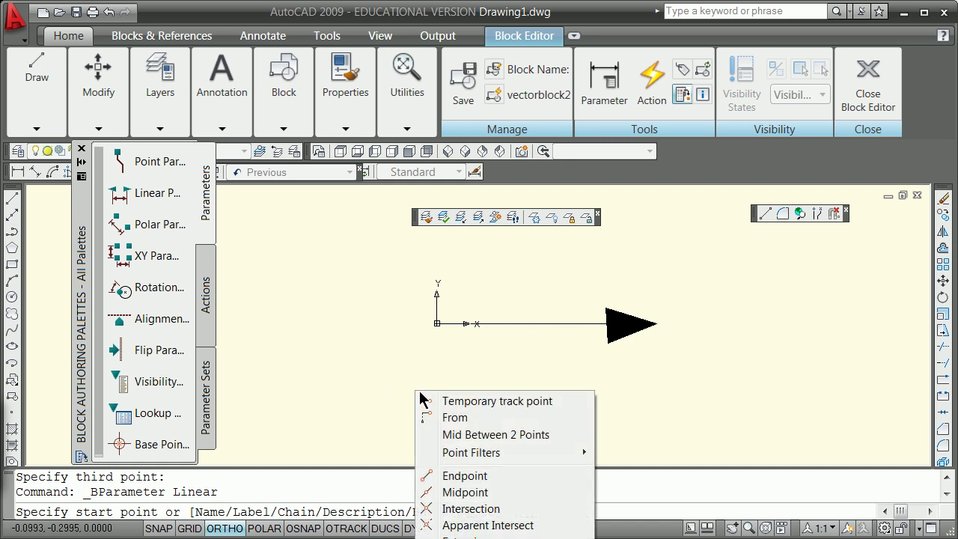
left_click(464, 475)
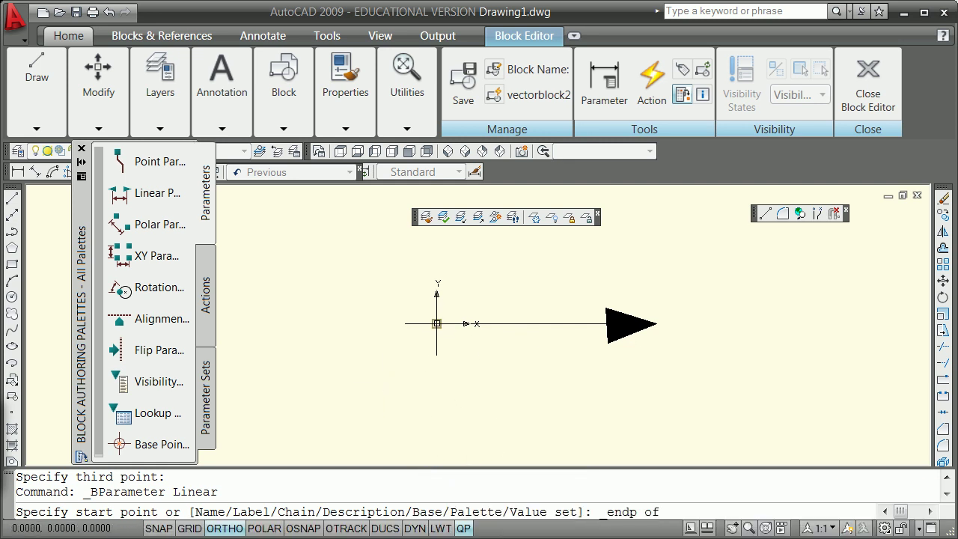
left_click(436, 323)
right_click(513, 391, "shift")
left_click(560, 477)
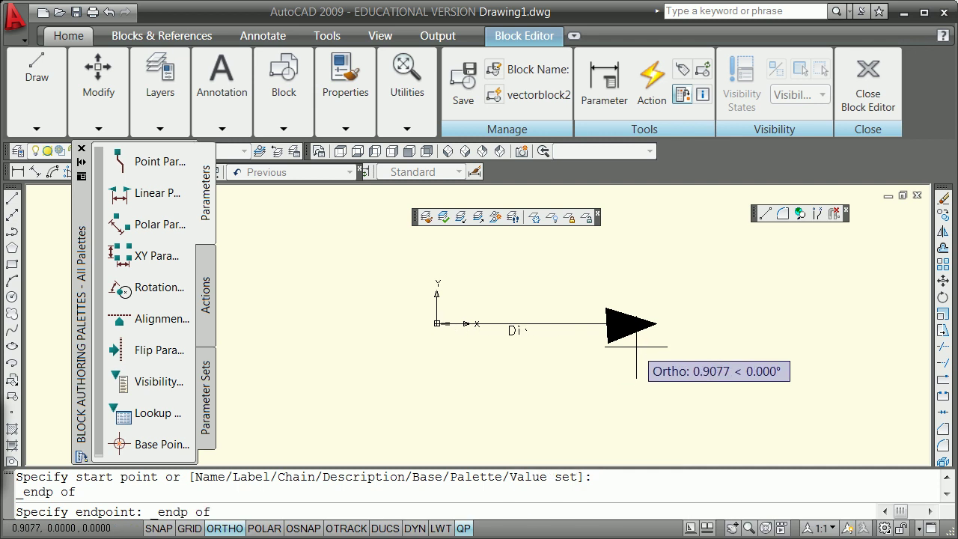
left_click(653, 326)
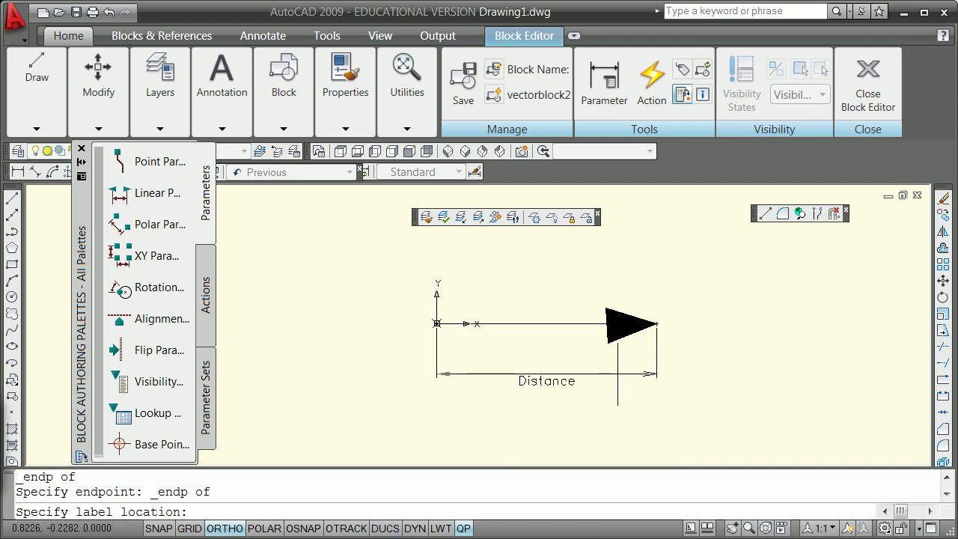
left_click(618, 374)
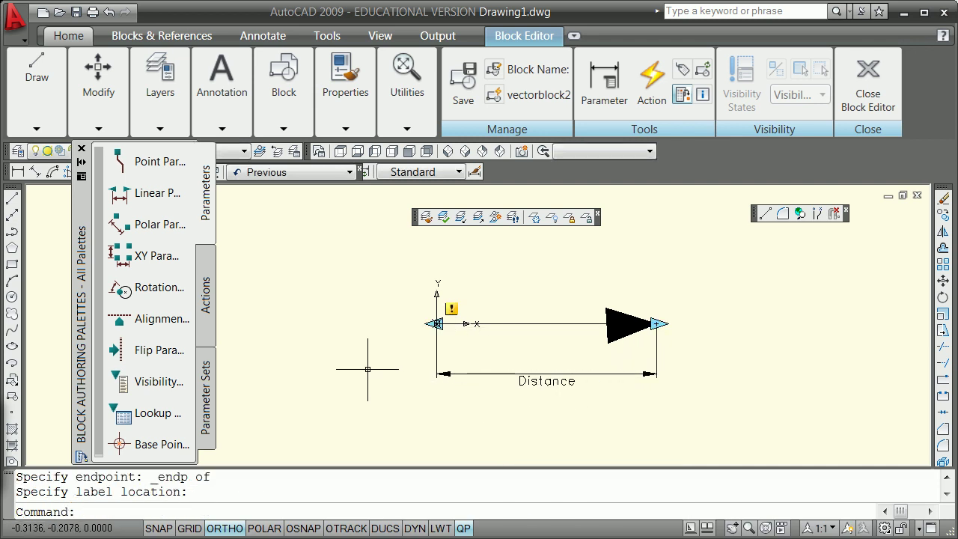
- Start a Stretch action on the Distance parameter and frame the arrowhead
left_click(206, 302)
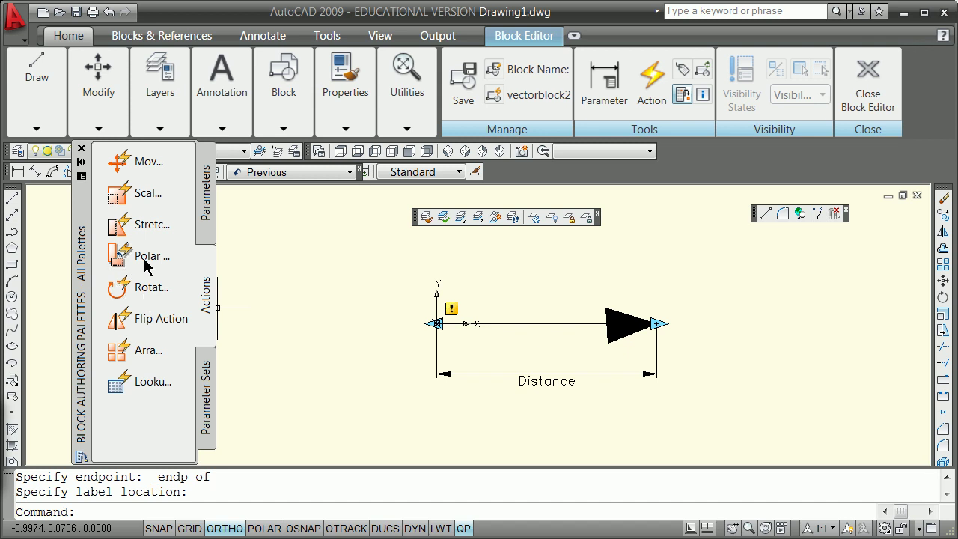
left_click(116, 223)
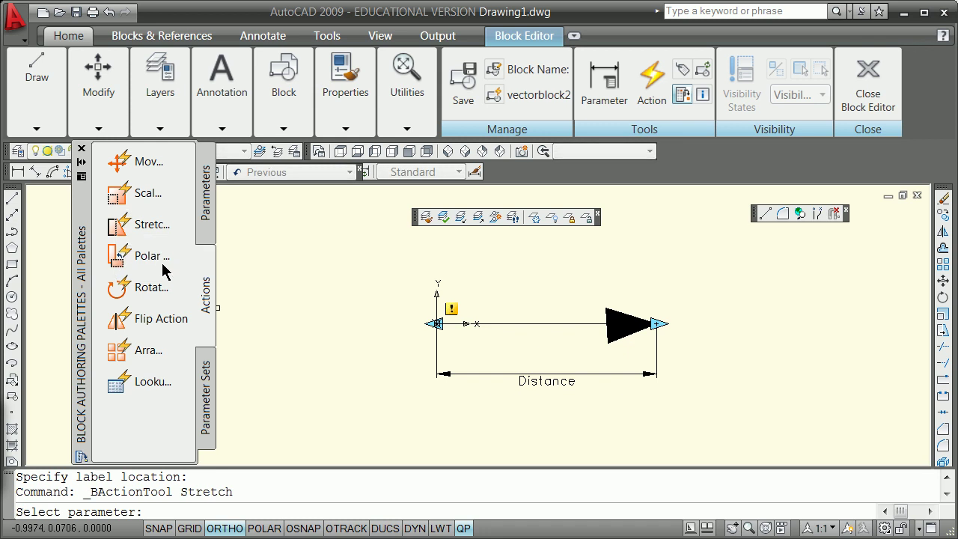
left_click(542, 374)
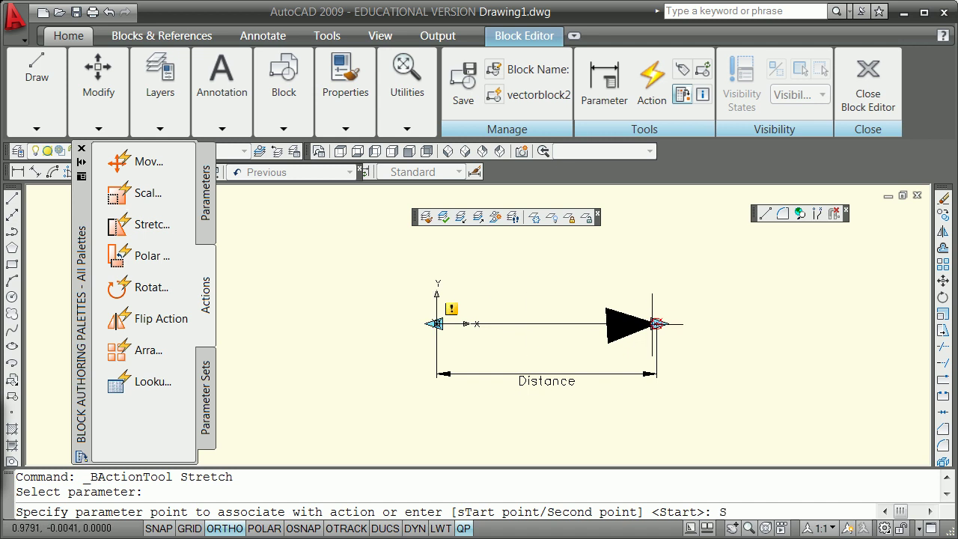
key("Return")
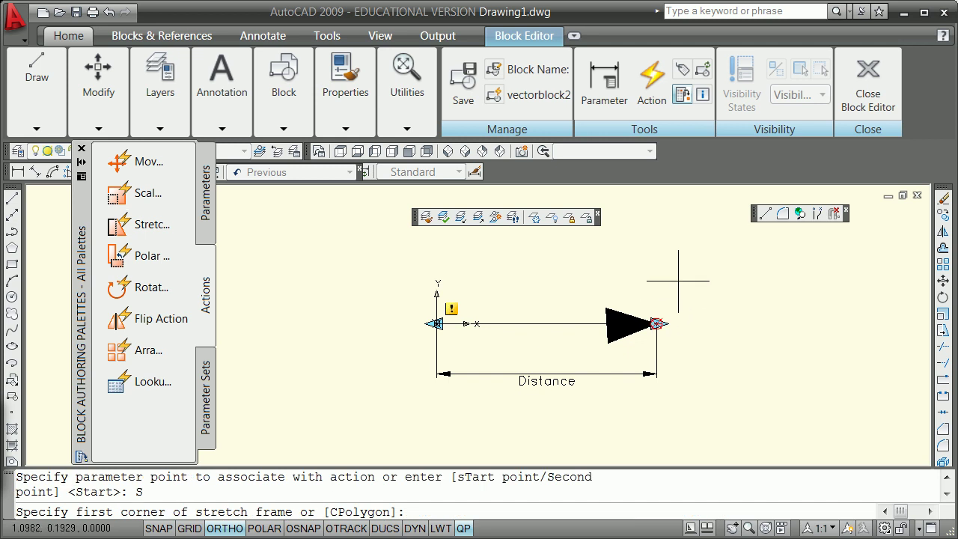
left_click(697, 260)
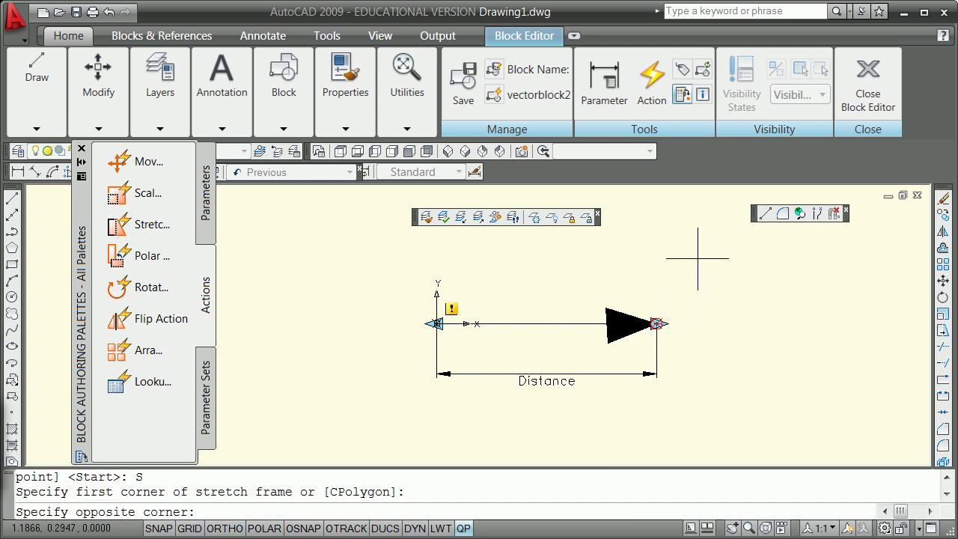
left_click(583, 367)
- Select the triangle and line to stretch, set multiplier 1, and place the action
key("F8")
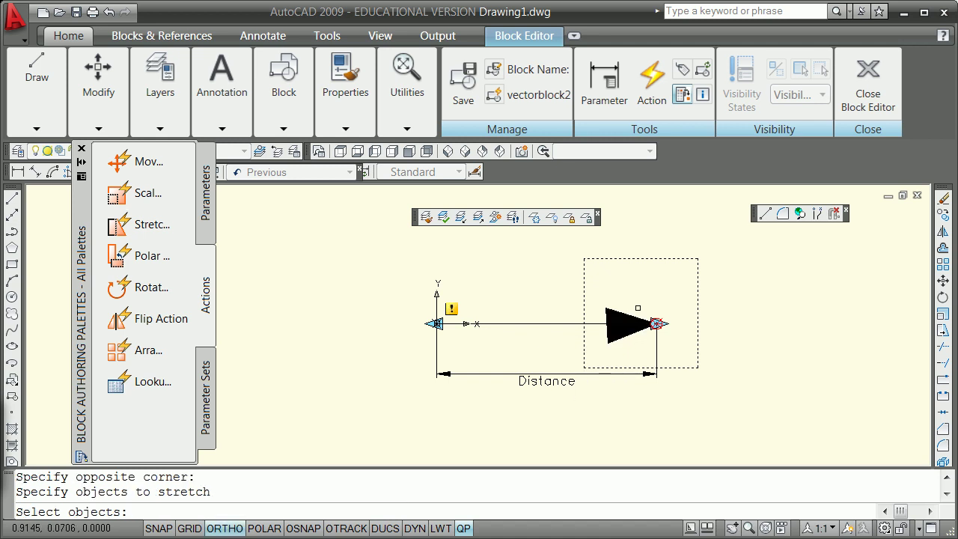
left_click(612, 309)
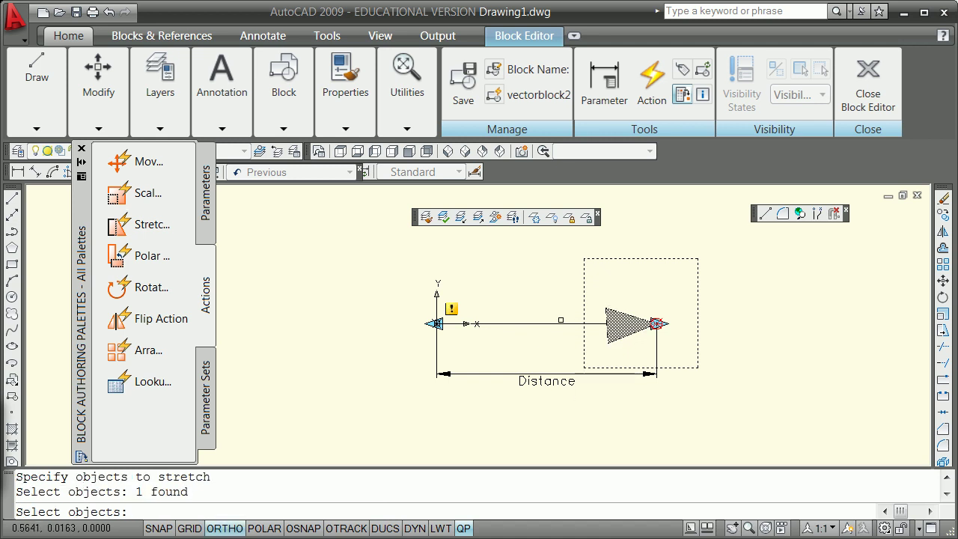
left_click(561, 322)
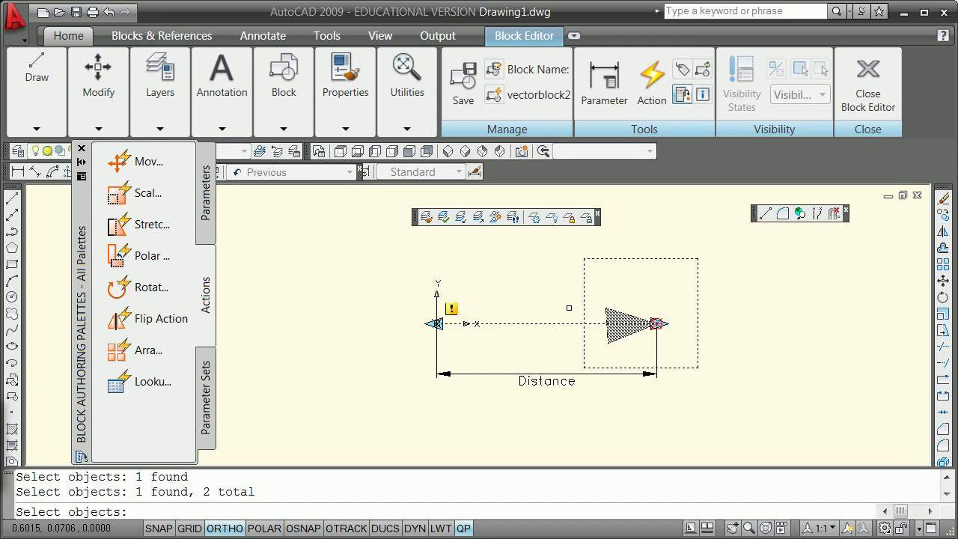
key("Return")
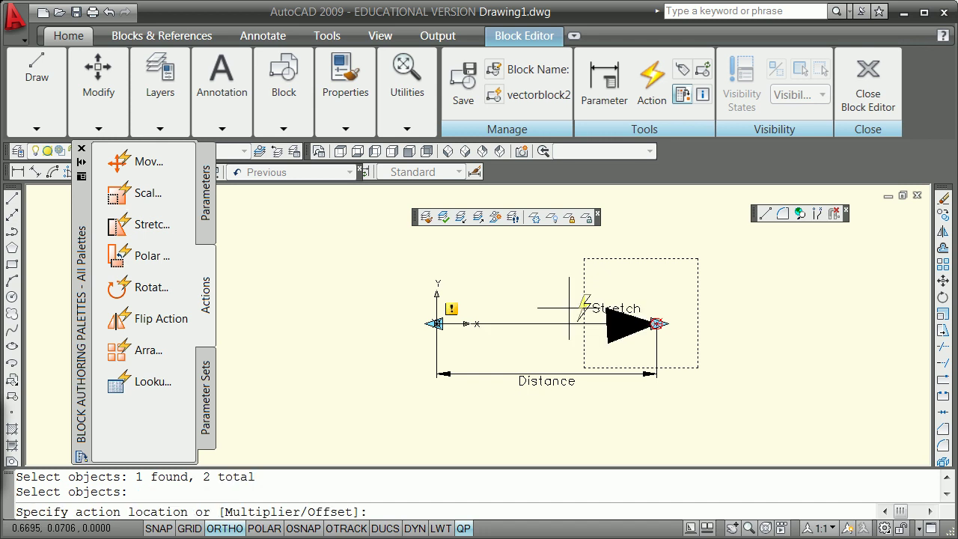
type("m")
key("Return")
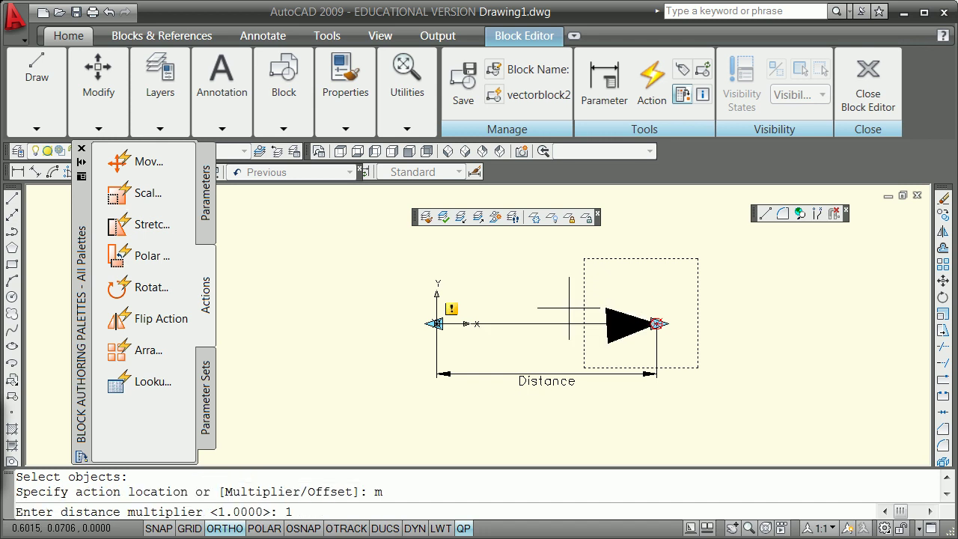
type("1")
key("Return")
key("Return")
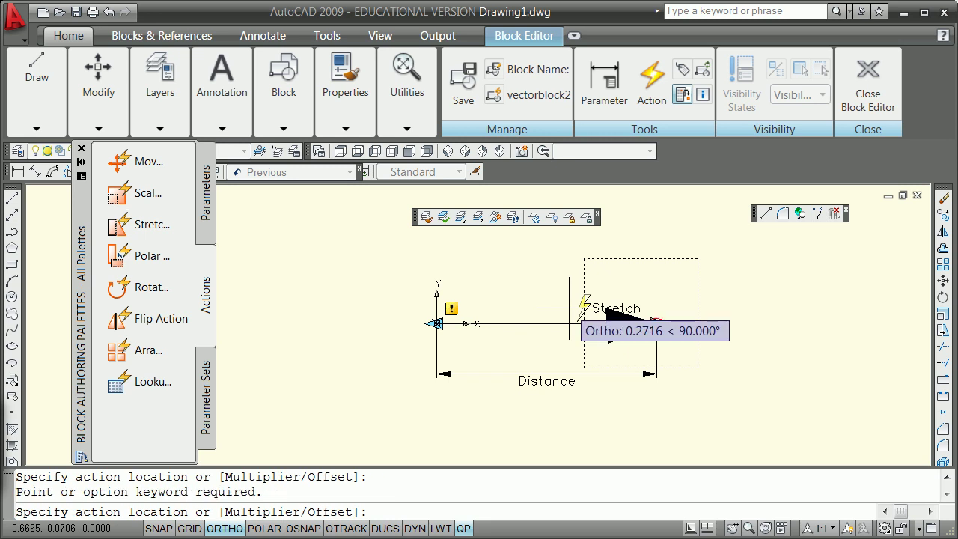
left_click(696, 368)
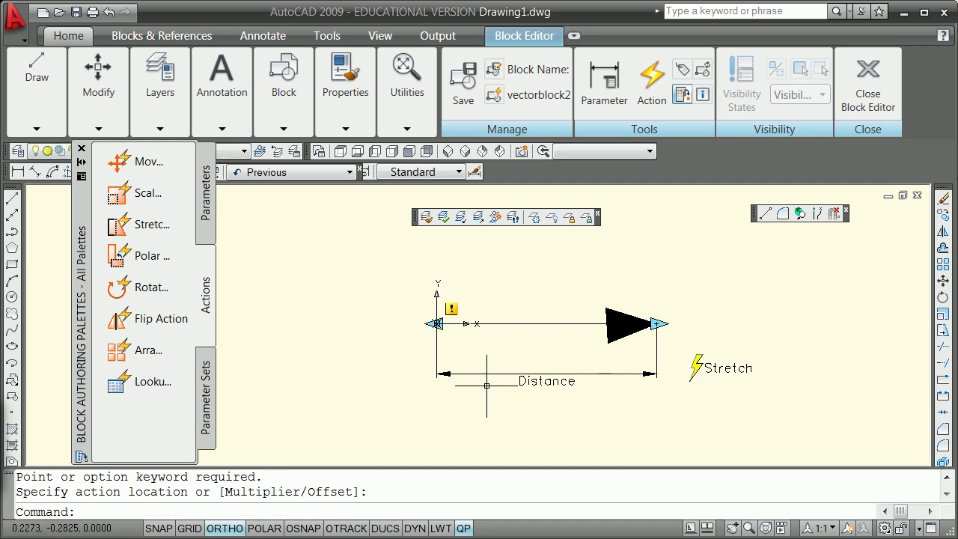
- Close the Block Editor without saving and insert a vectorblock2 arrow in the drawing
left_click(867, 86)
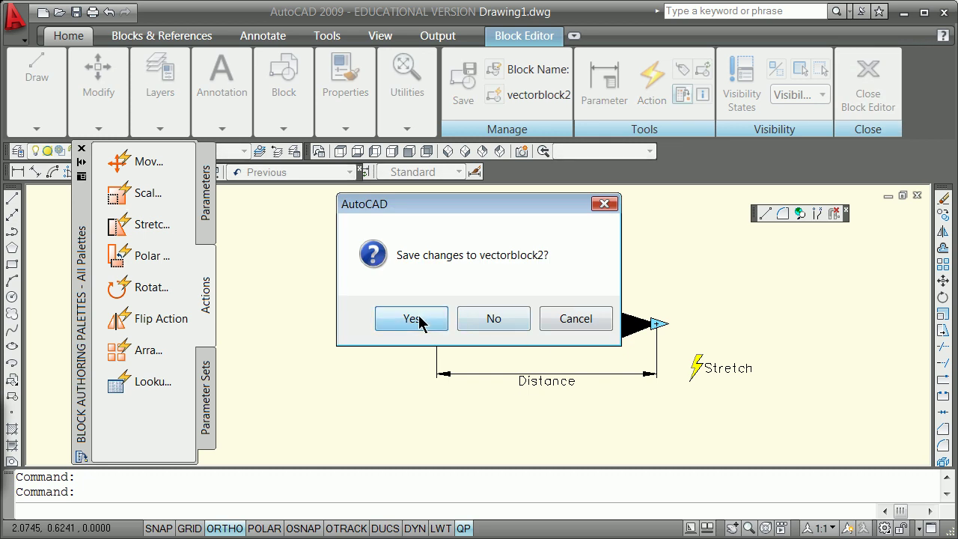
left_click(433, 318)
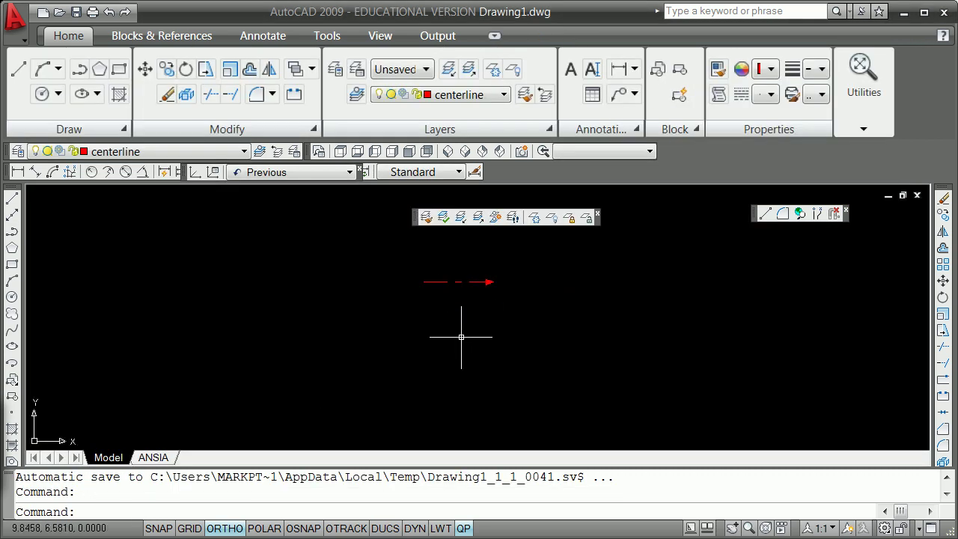
key("Return")
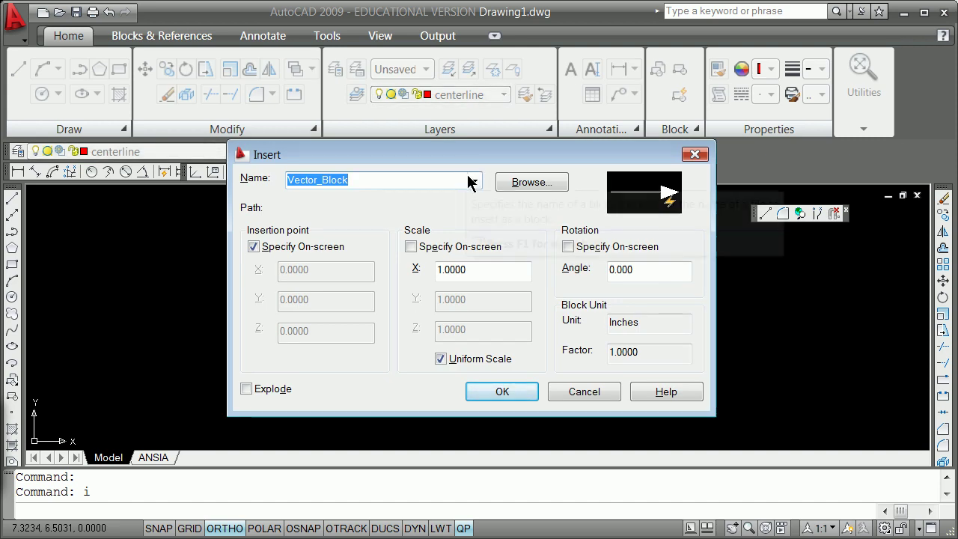
left_click(474, 181)
left_click(367, 272)
left_click(490, 391)
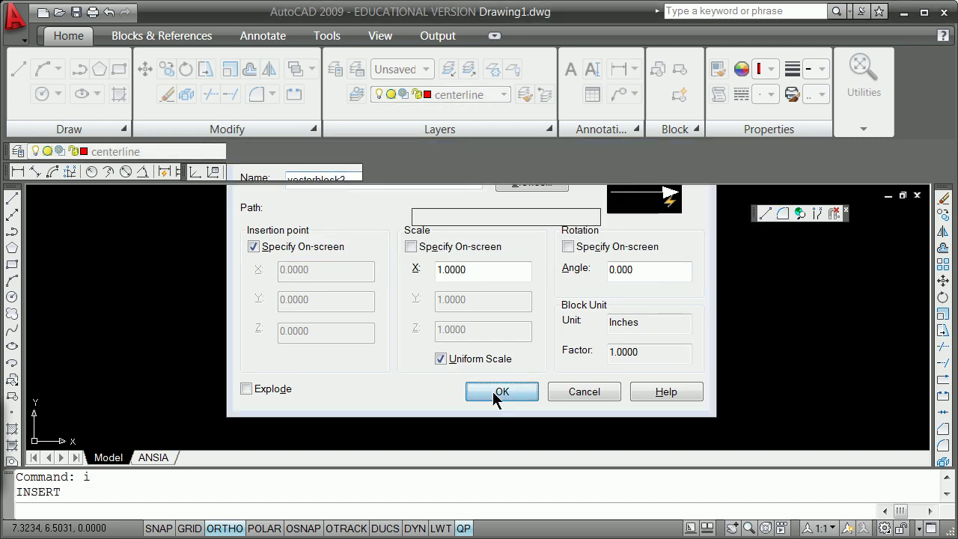
left_click(424, 356)
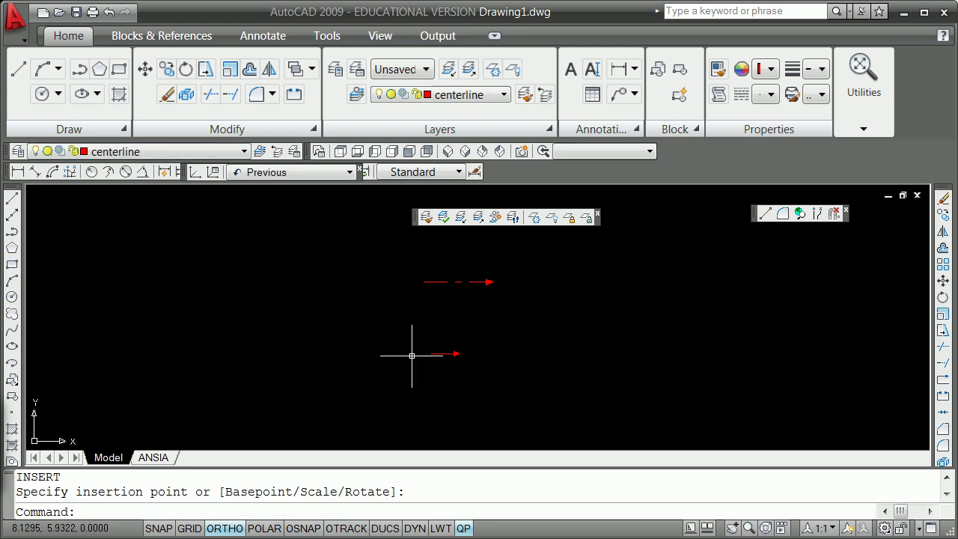
- Try the arrow's tip stretch grip, then start LIST on the arrow block
left_click(535, 340)
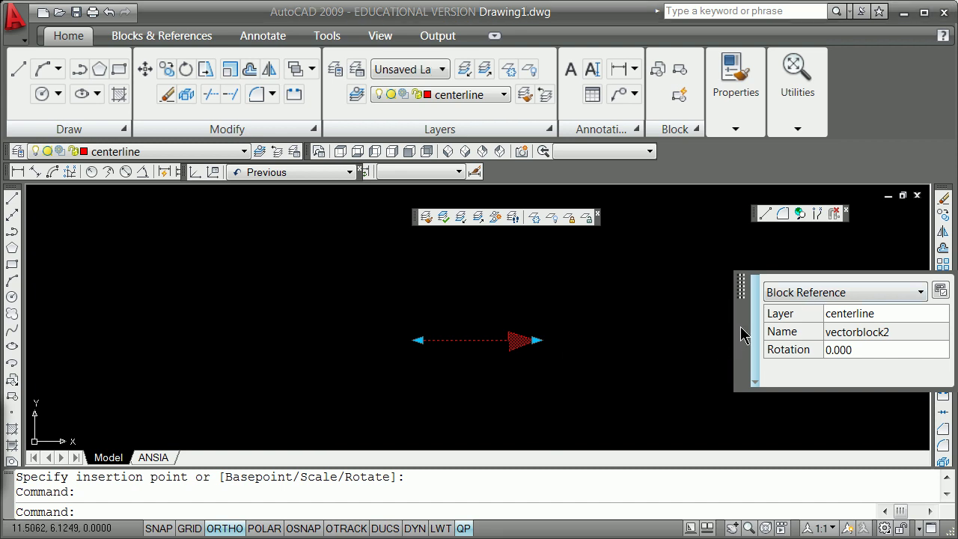
left_click(536, 340)
key("Escape")
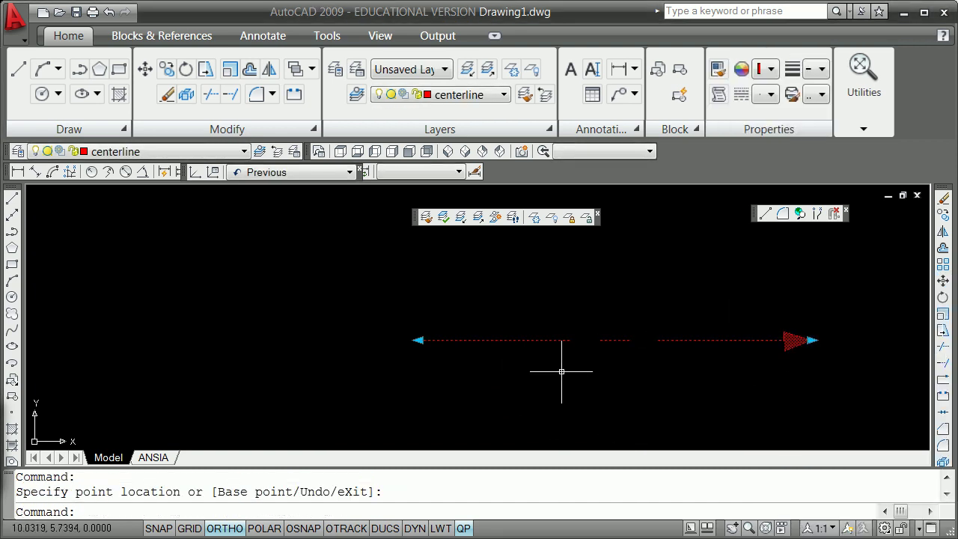
key("Escape")
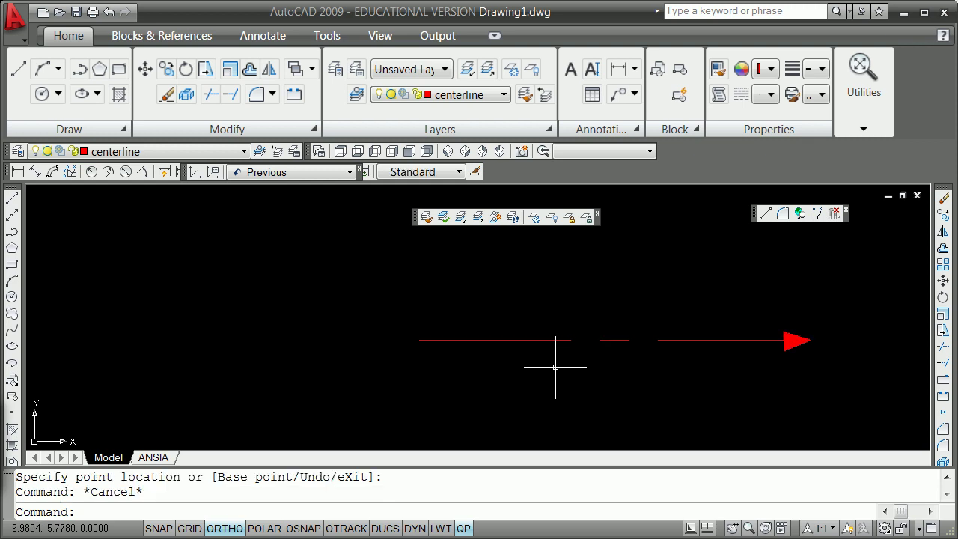
key("Return")
left_click(607, 338)
- After viewing the block listing, draw a circle centred on the arrow's tail through its tip
key("Return")
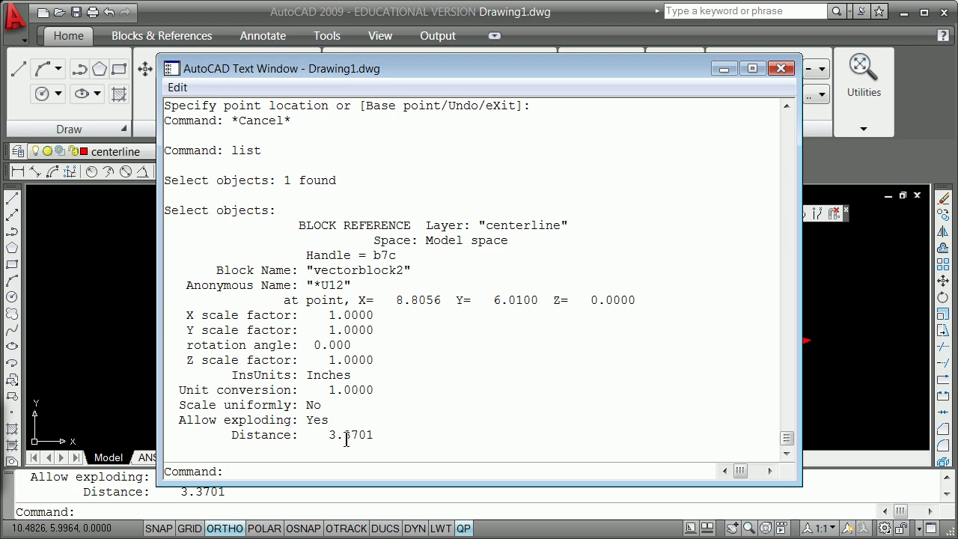
left_click(780, 68)
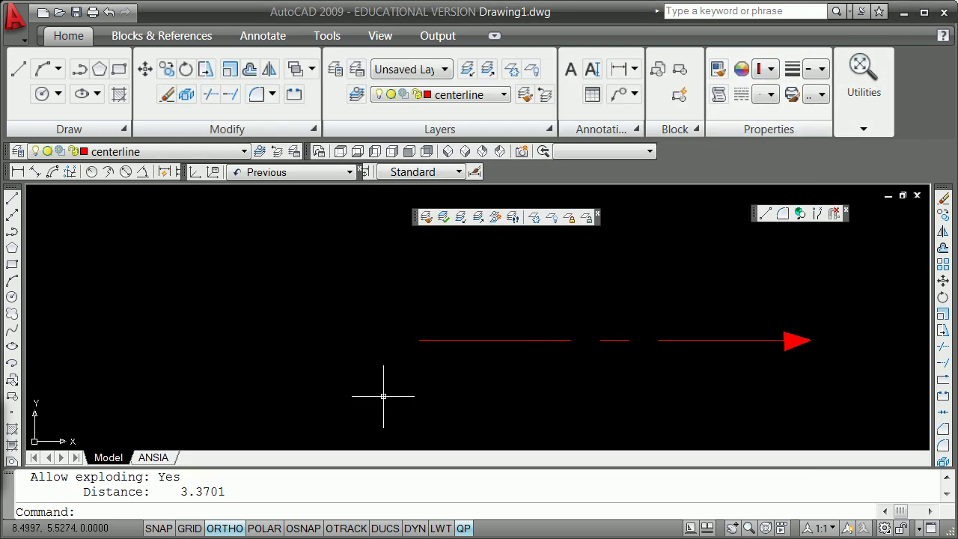
left_click(12, 296)
right_click(241, 230, "shift")
left_click(288, 313)
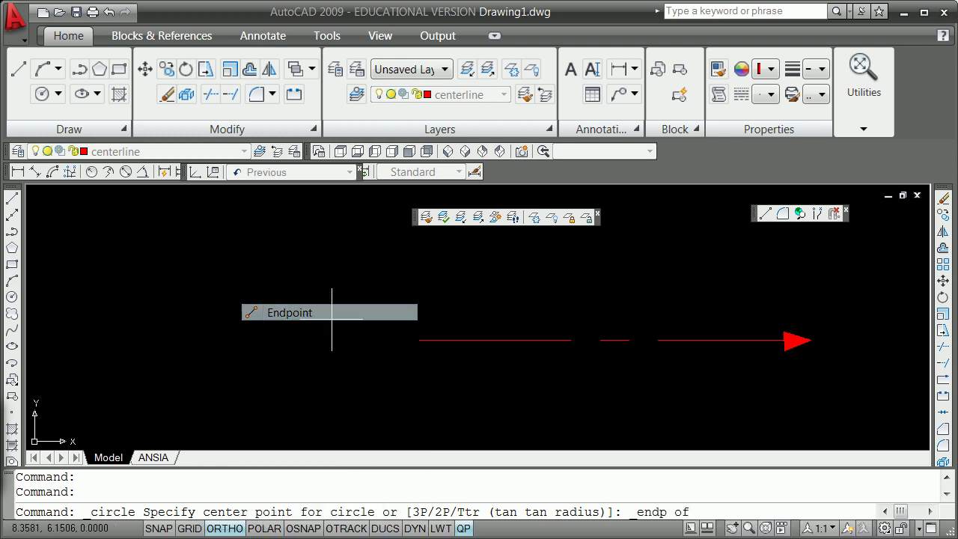
left_click(410, 337)
right_click(710, 333, "shift")
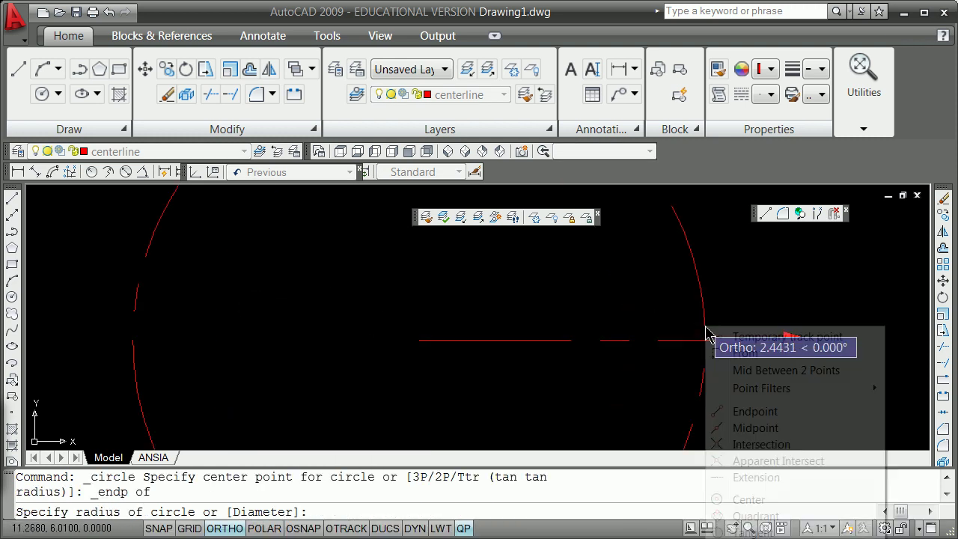
left_click(756, 411)
left_click(810, 340)
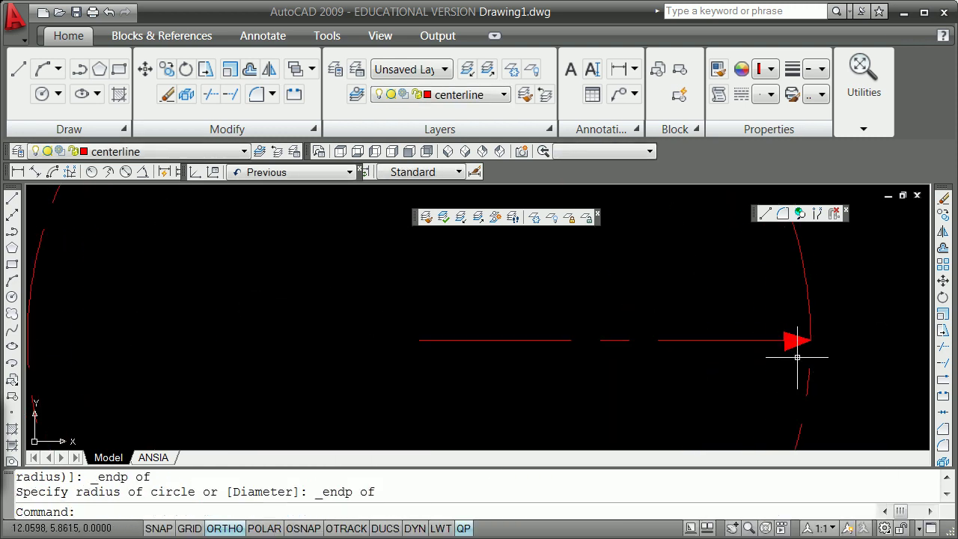
- List the circle to confirm centre 8.8056, 6.0100 and radius 3.3701
type("list")
key("Return")
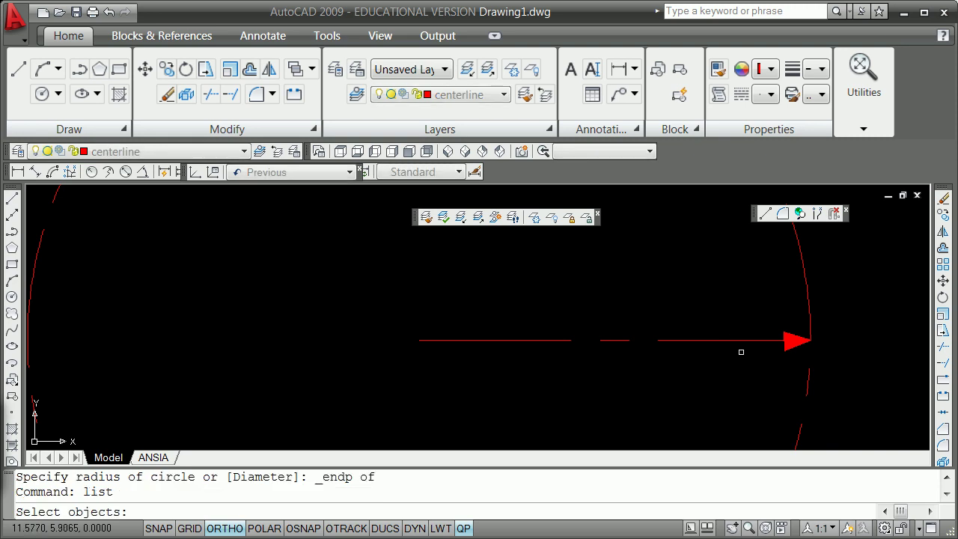
left_click(808, 285)
key("Return")
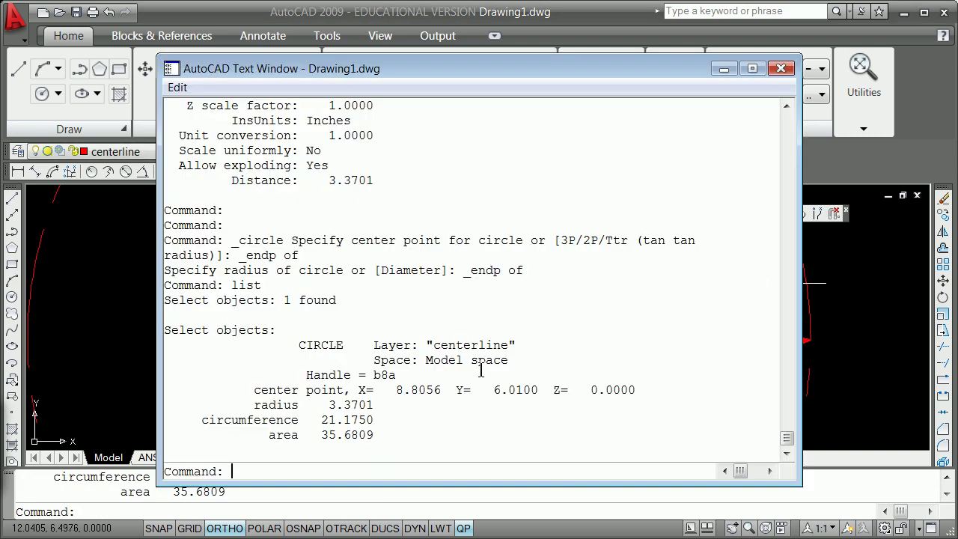
- Close the text window and erase the circle
key("F2")
key("Return")
key("Return")
type("e ERASE")
key("Return")
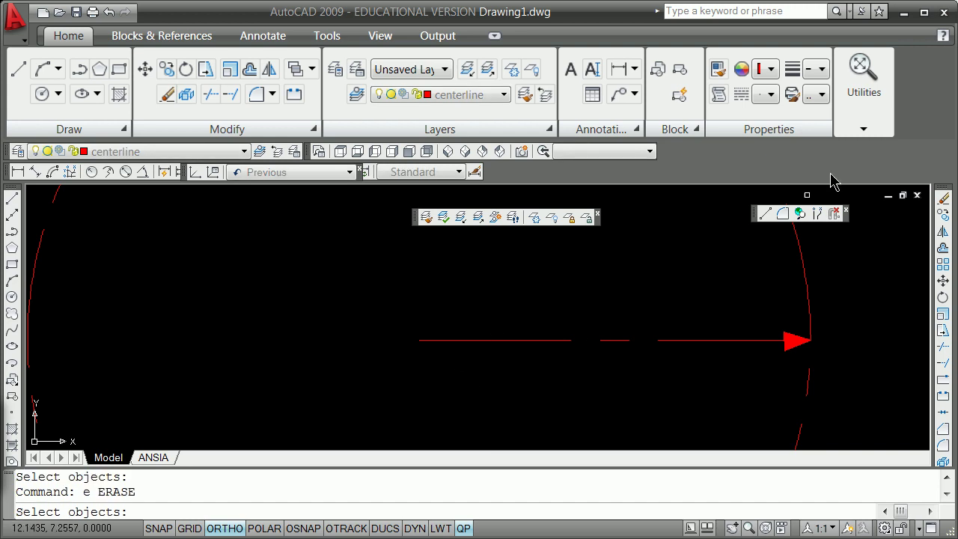
scroll(723, 341, "down", 4)
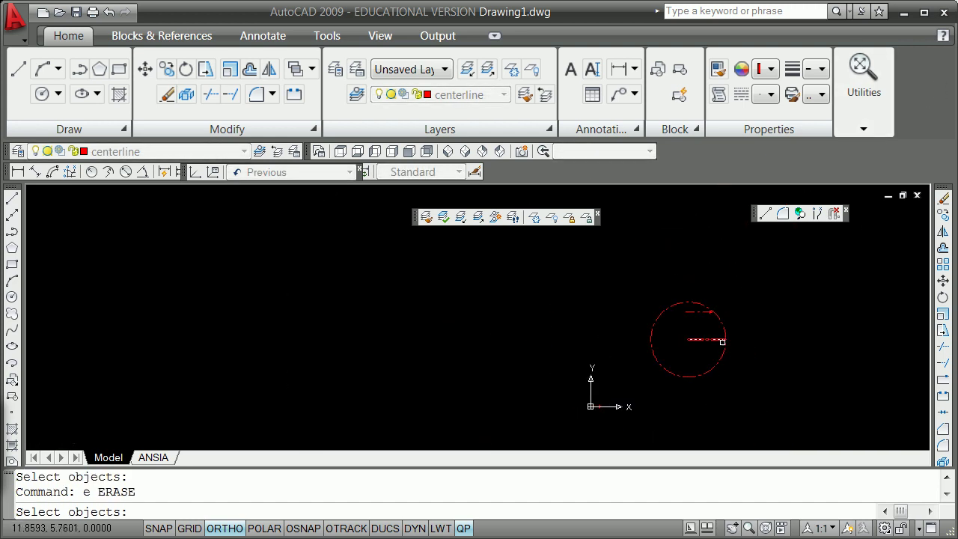
scroll(722, 341, "up", 5)
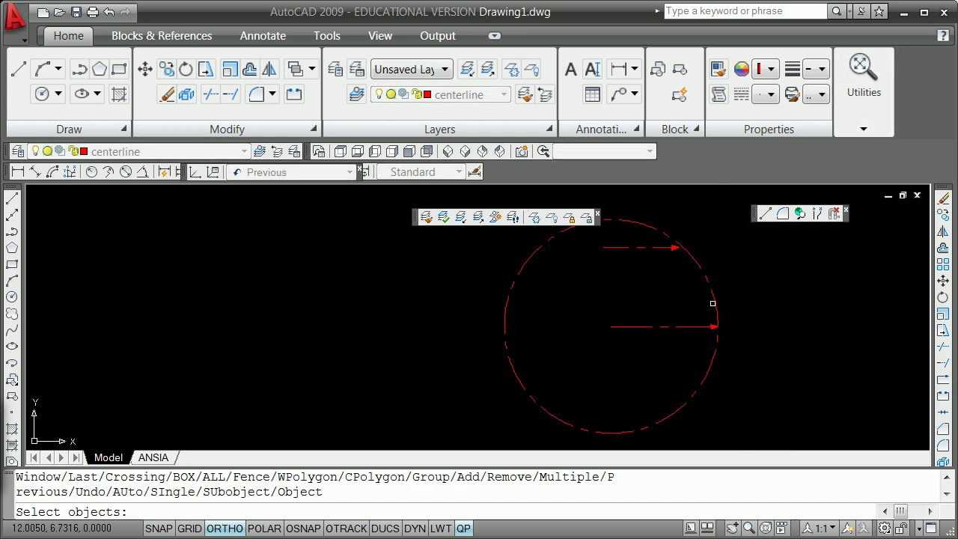
left_click(712, 297)
key("Return")
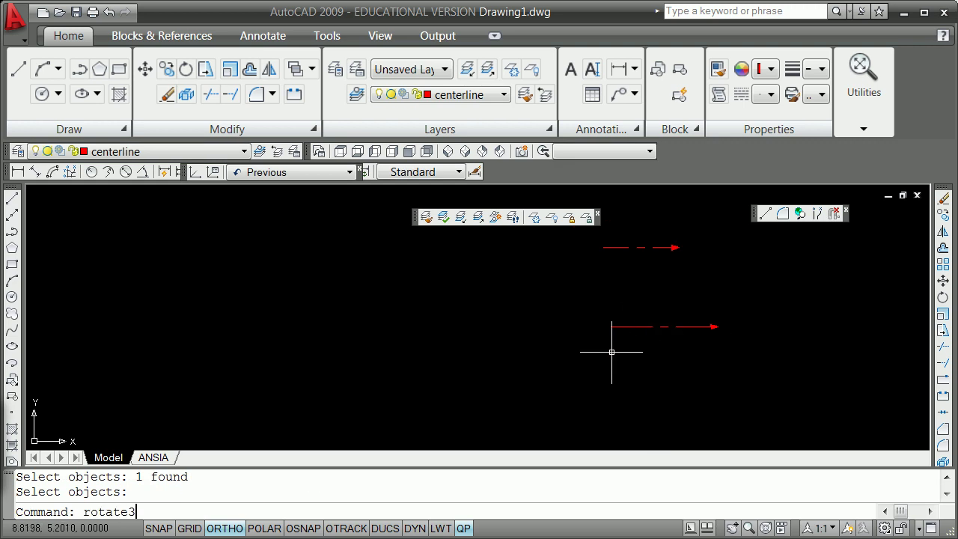
- Start 3DROTATE on the lower red line with a base at its left endpoint, then cancel
key("Return")
key("Escape")
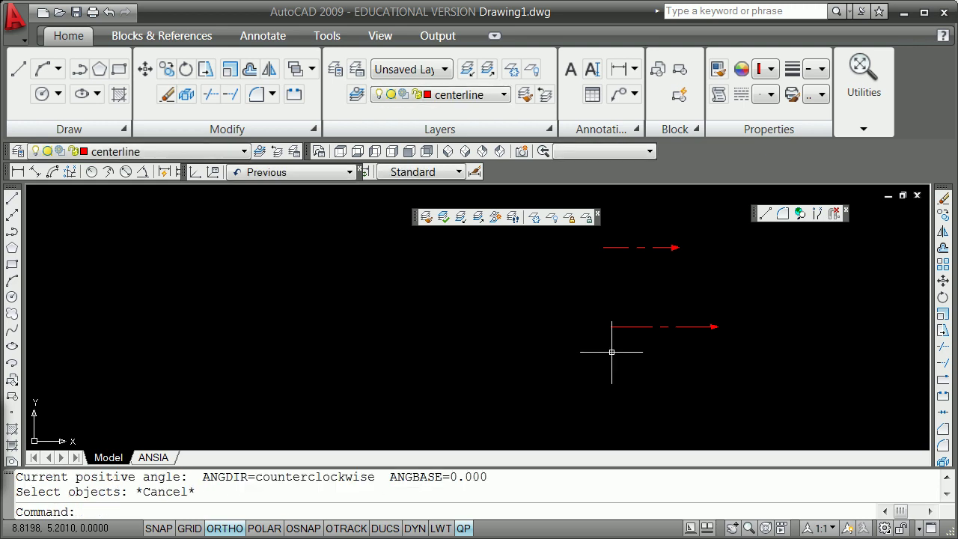
type("3drotate")
key("Return")
left_click(640, 326)
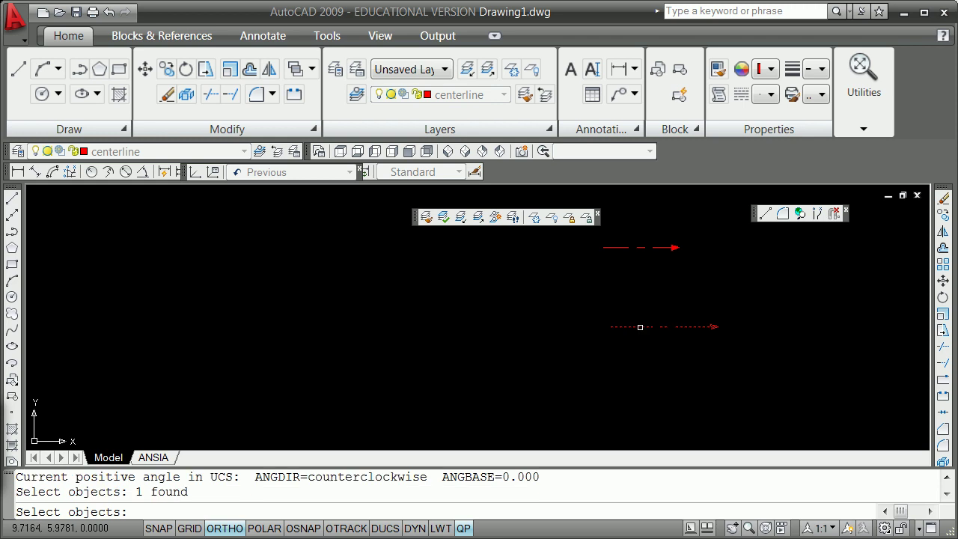
key("Return")
right_click(585, 318, "shift")
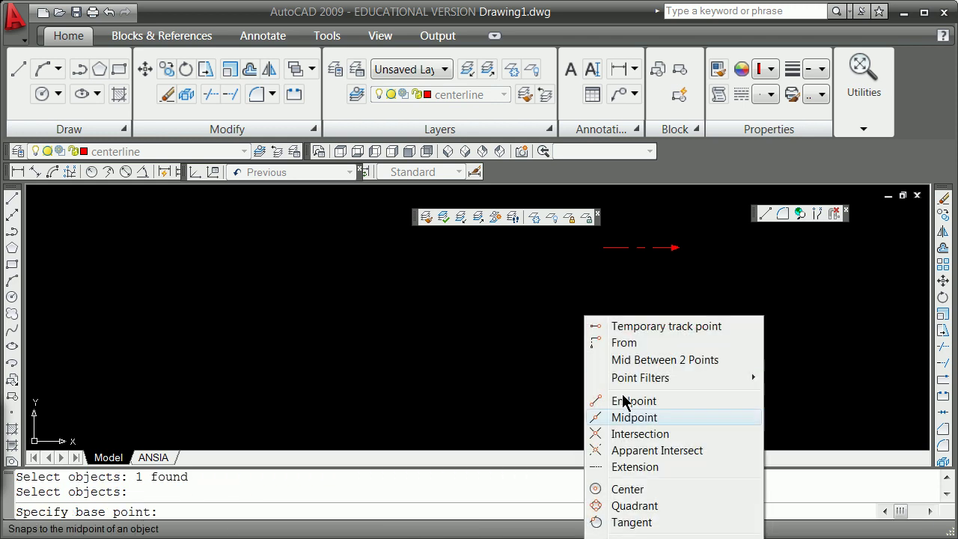
left_click(636, 401)
left_click(613, 327)
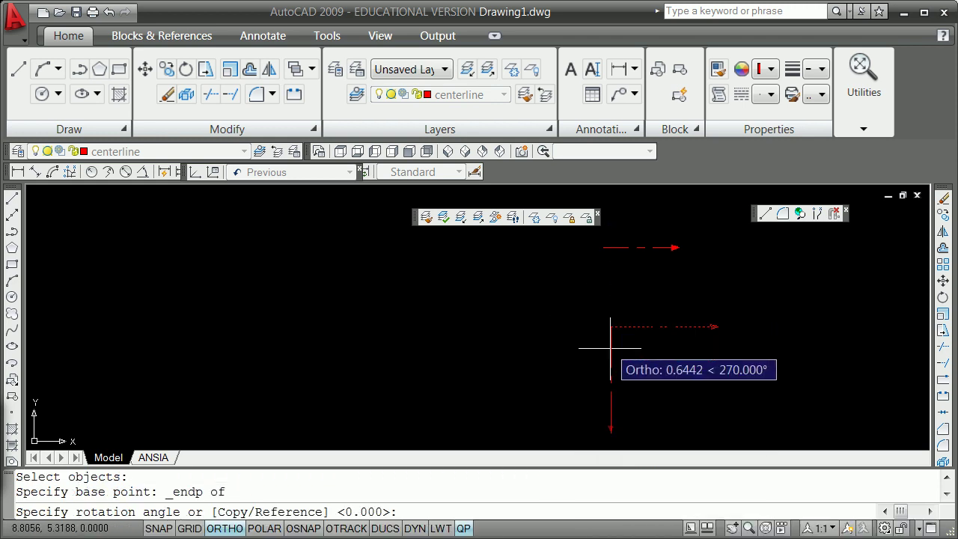
key("Escape")
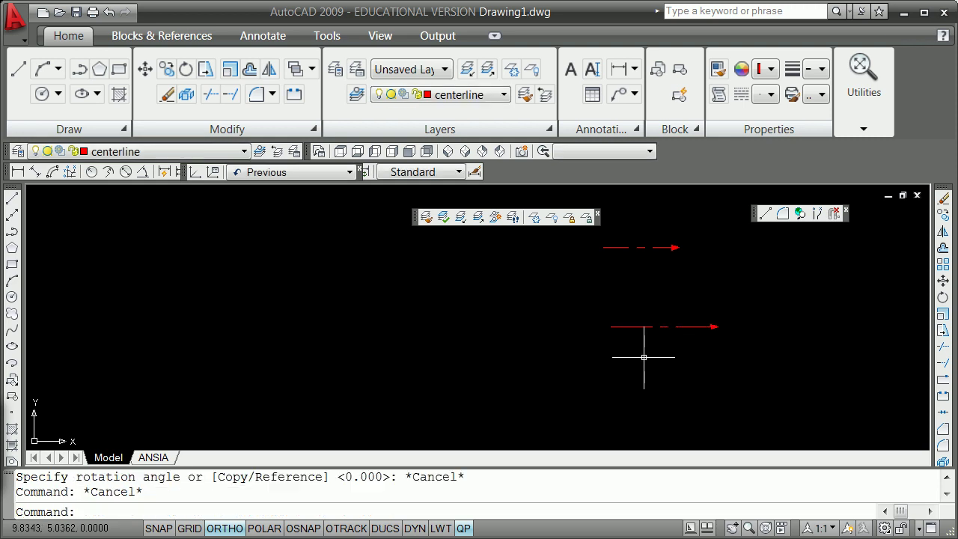
type("3drotate")
key("Return")
key("Escape")
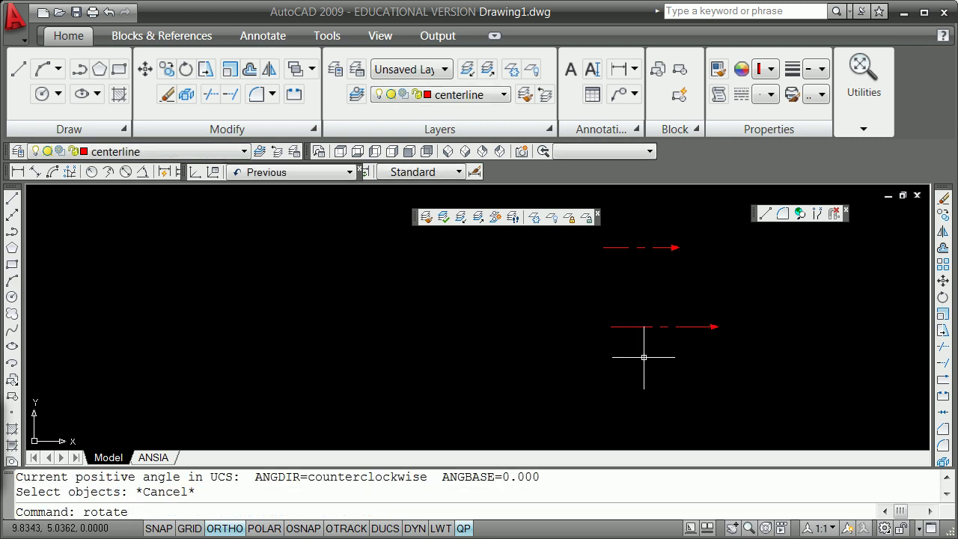
- With ROTATE3D, rotate the lower red line 45° about the Y axis through its left endpoint
type("rotate3d")
key("Return")
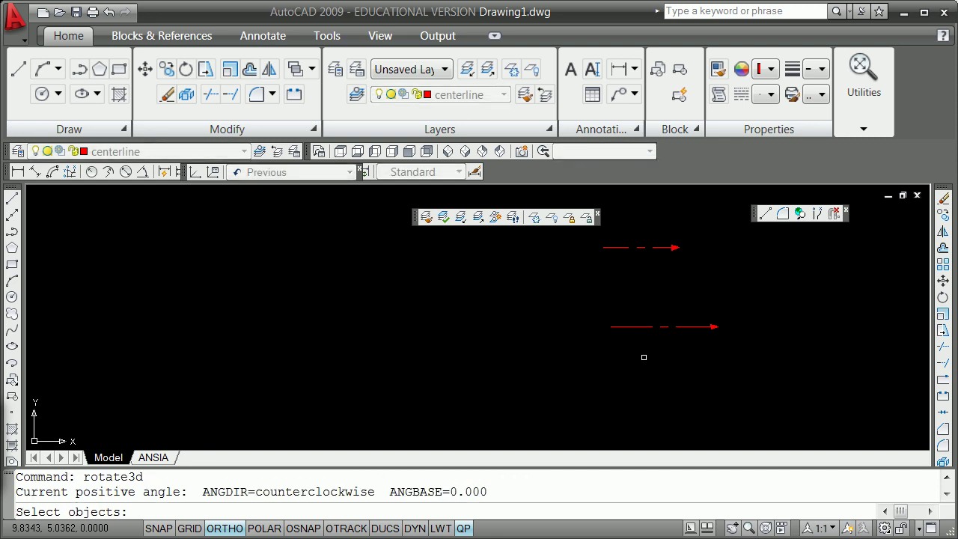
left_click(684, 328)
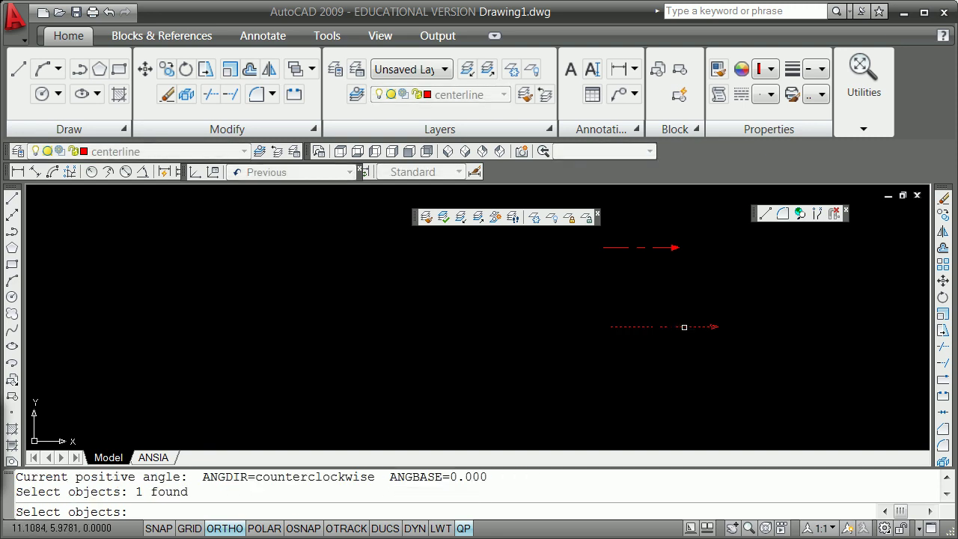
key("Return")
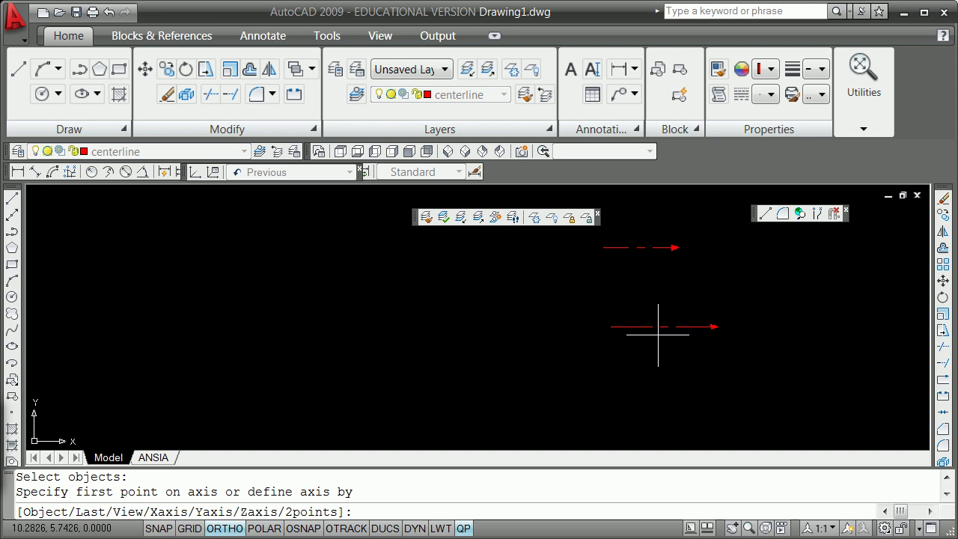
type("y")
key("Return")
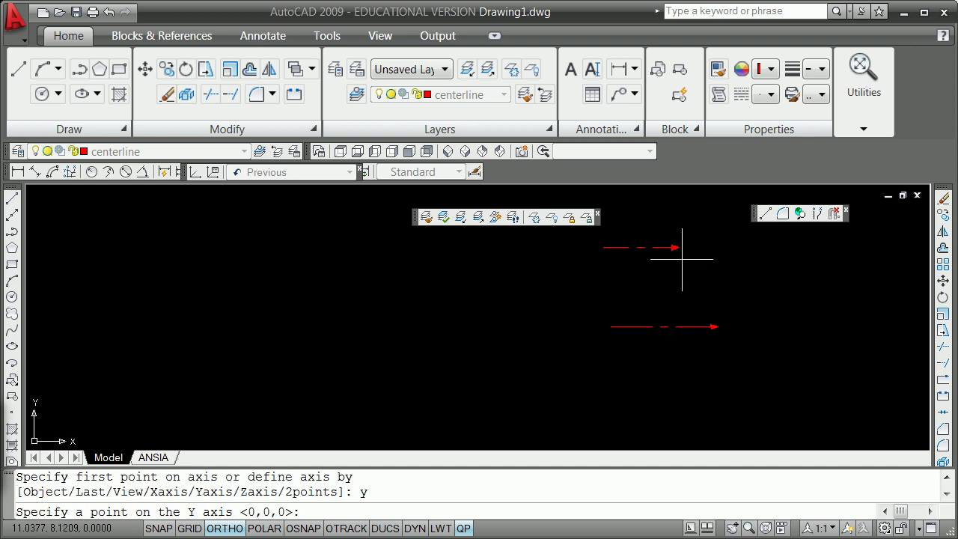
right_click(669, 294, "shift")
left_click(720, 378)
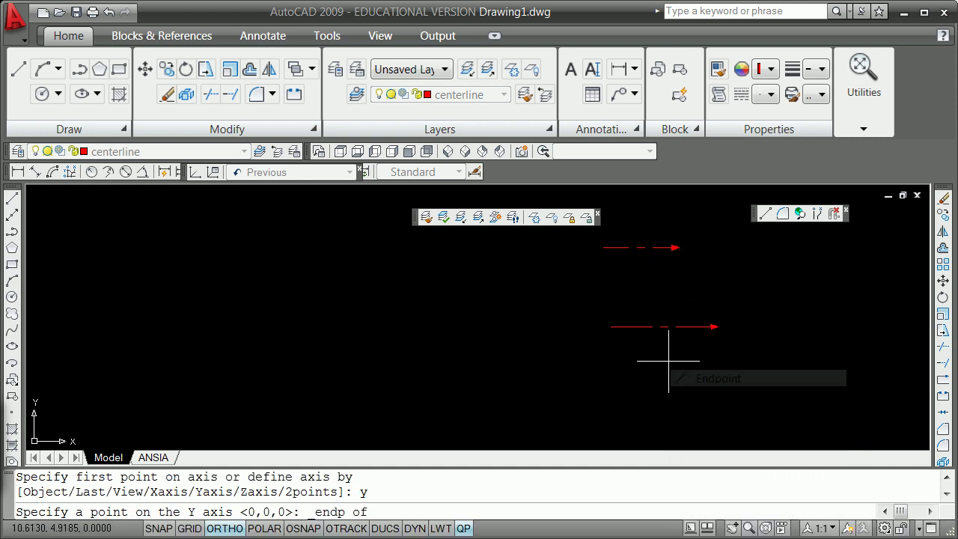
left_click(611, 327)
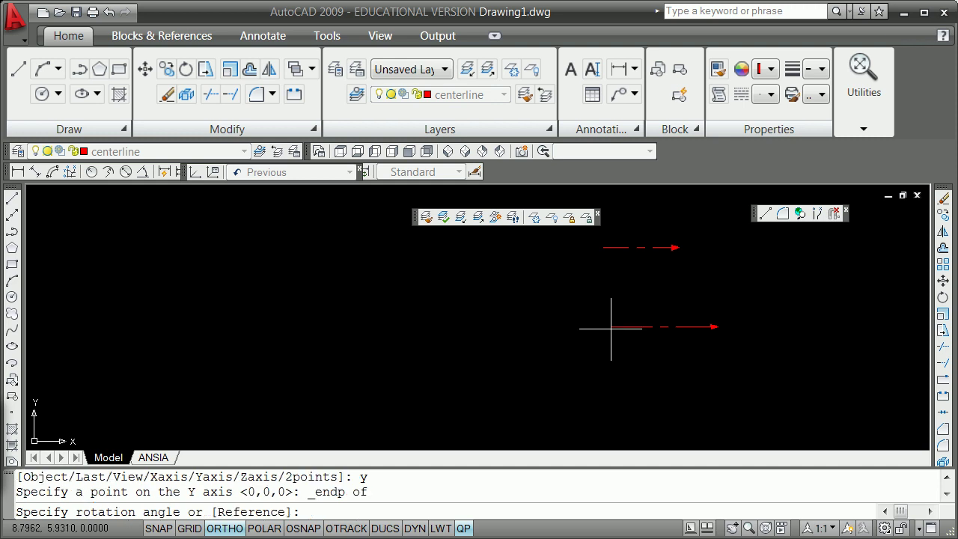
type("45")
key("Return")
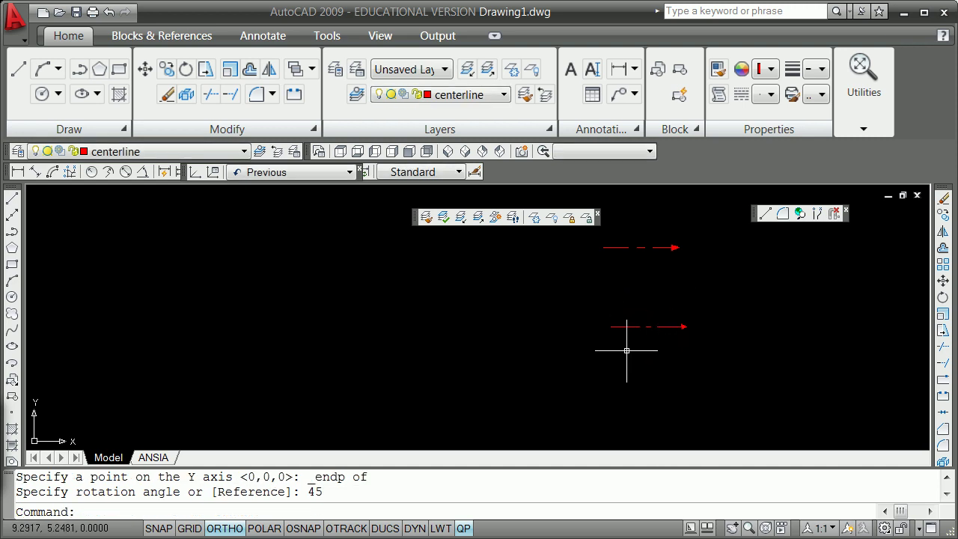
scroll(529, 385, "down", 2)
scroll(571, 375, "up", 2)
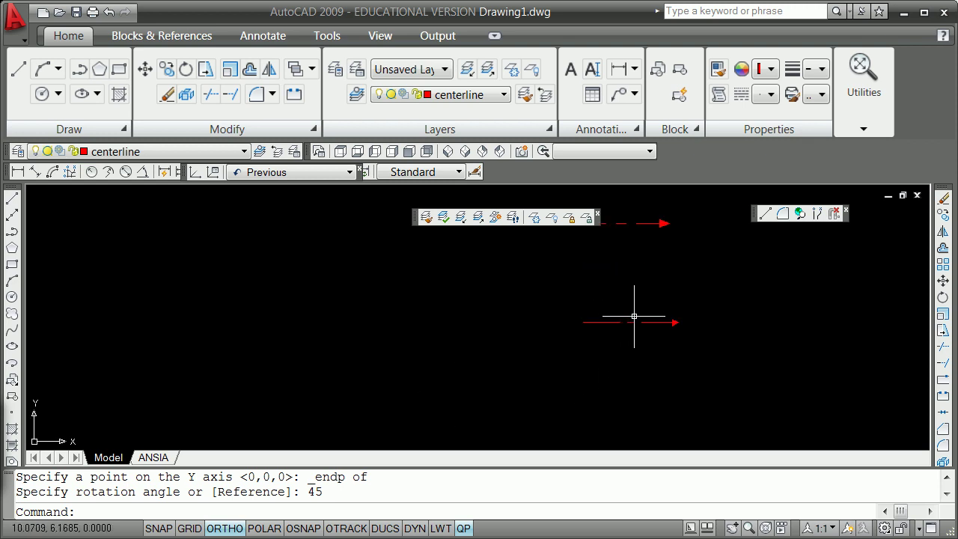
scroll(591, 337, "down", 2)
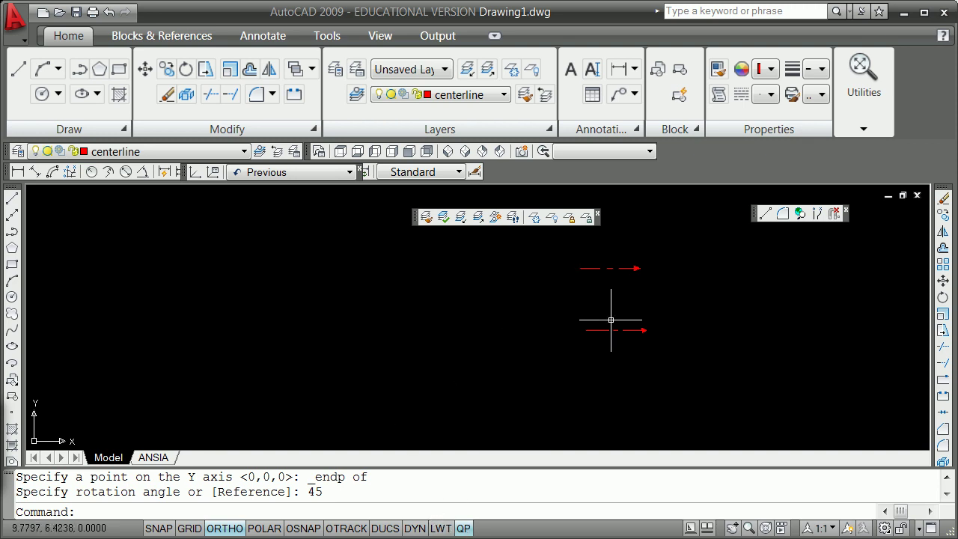
mouse_move(608, 329)
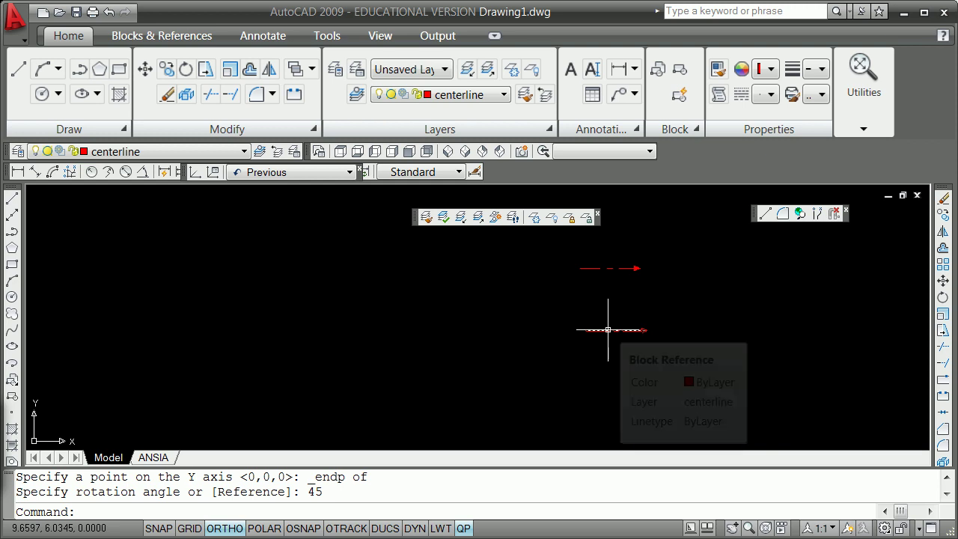
- Draw three centerlines (diagonal, steep and upper) with ortho turned off
left_click(12, 199)
left_click(346, 254)
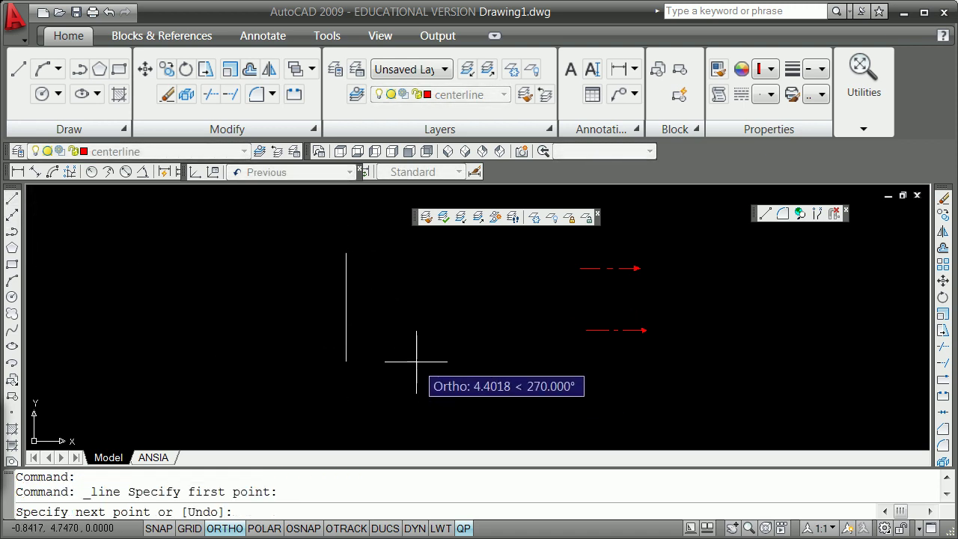
key("F8")
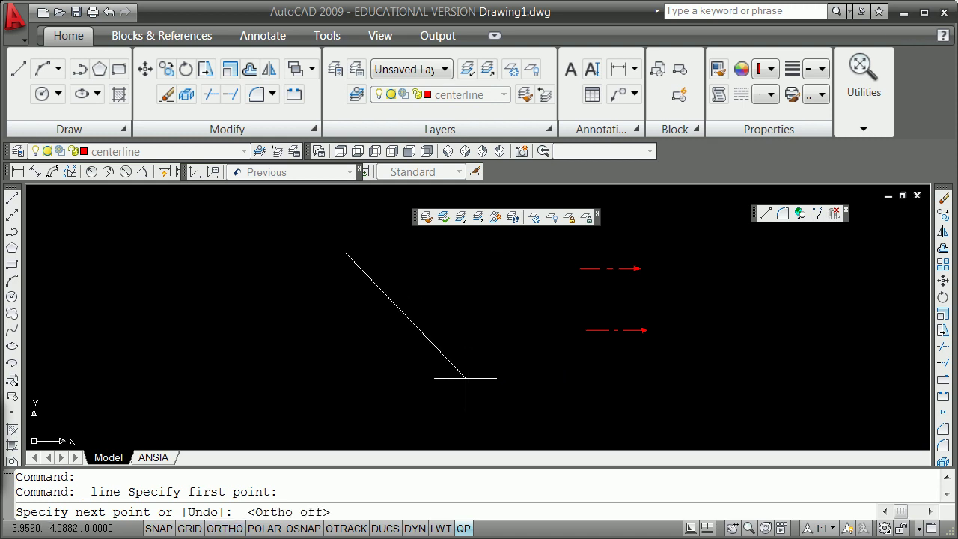
left_click(456, 374)
key("Return")
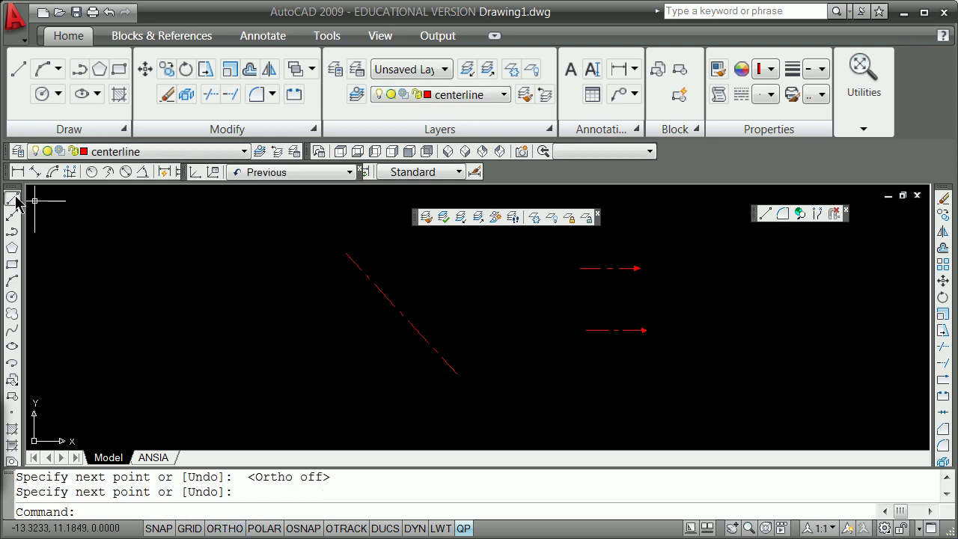
left_click(11, 196)
left_click(311, 303)
left_click(298, 408)
key("Return")
left_click(11, 196)
left_click(253, 255)
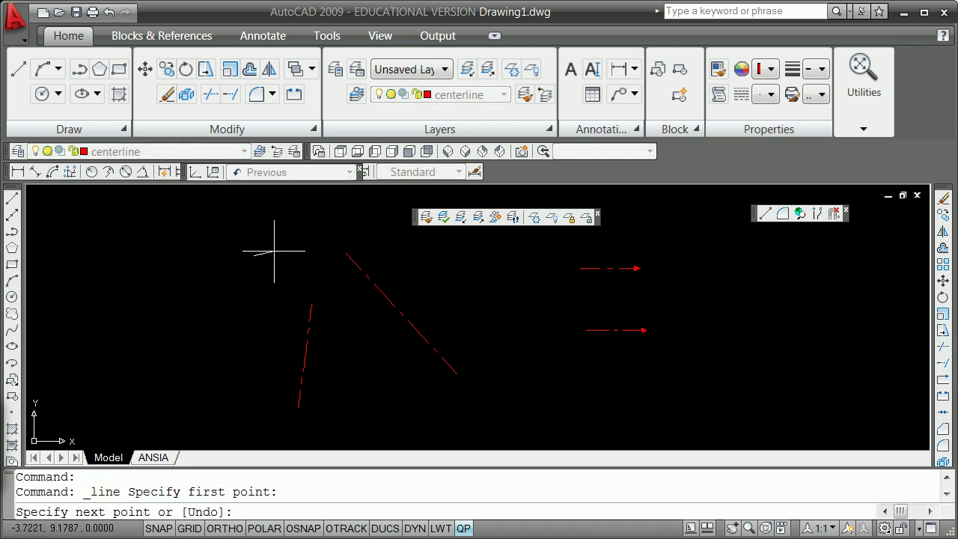
left_click(356, 208)
key("Escape")
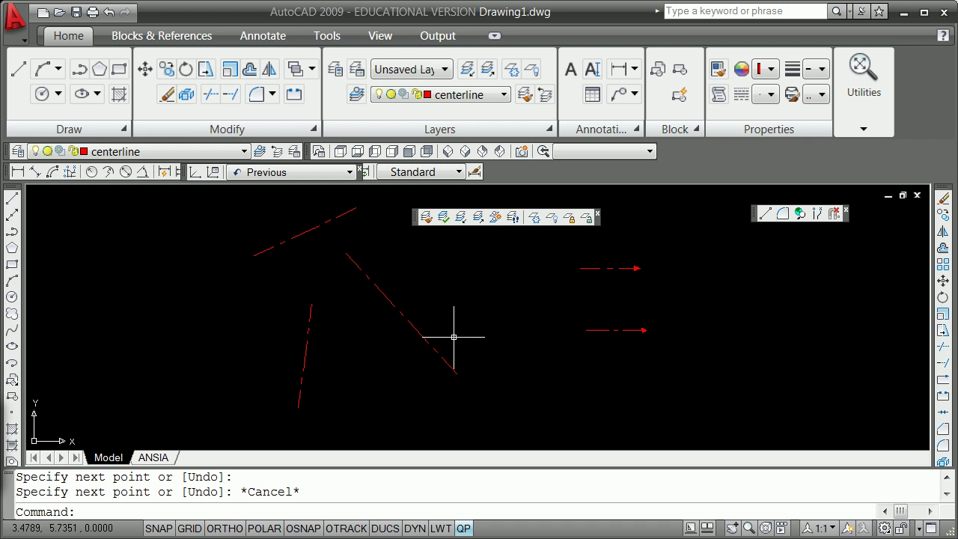
- Stretch the diagonal line's lower endpoint by @0,0,-3
left_click(442, 357)
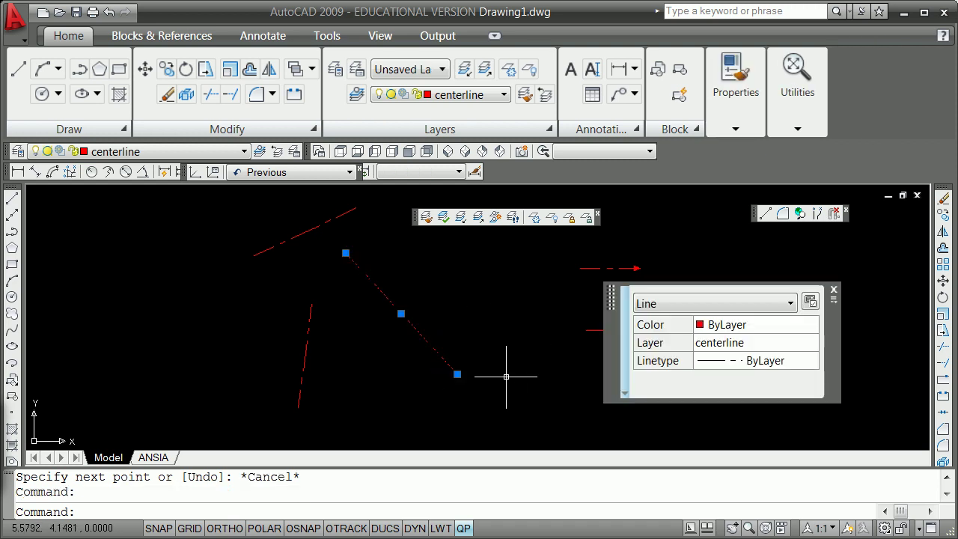
left_click(457, 374)
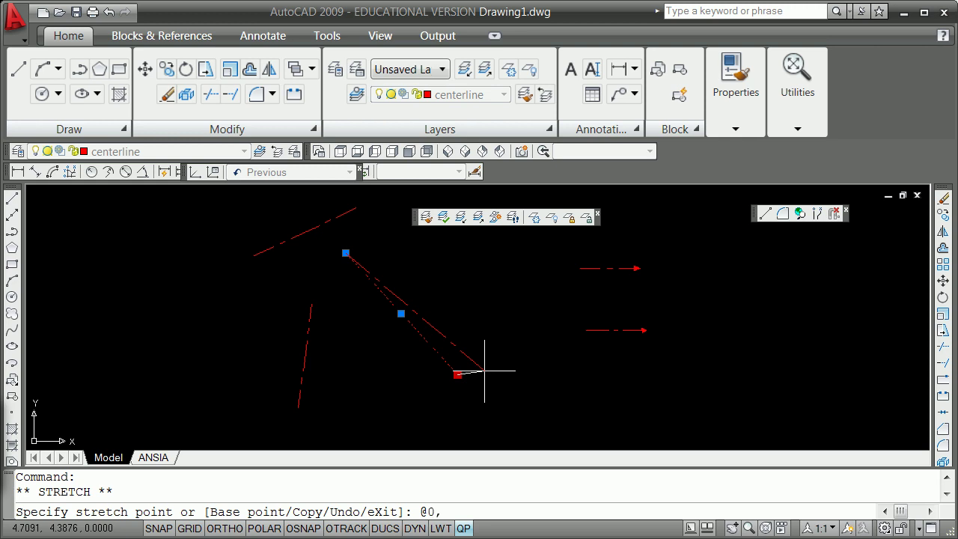
key("Return")
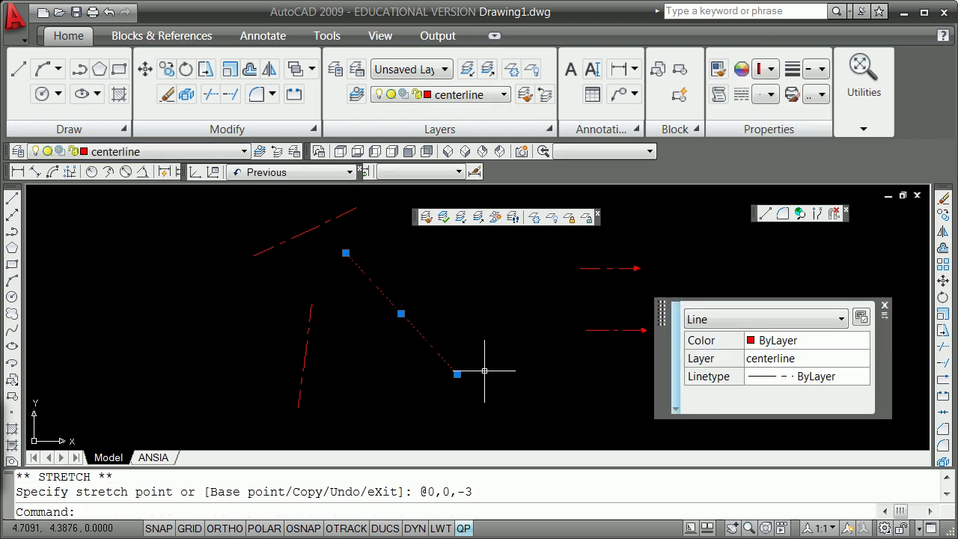
key("Escape")
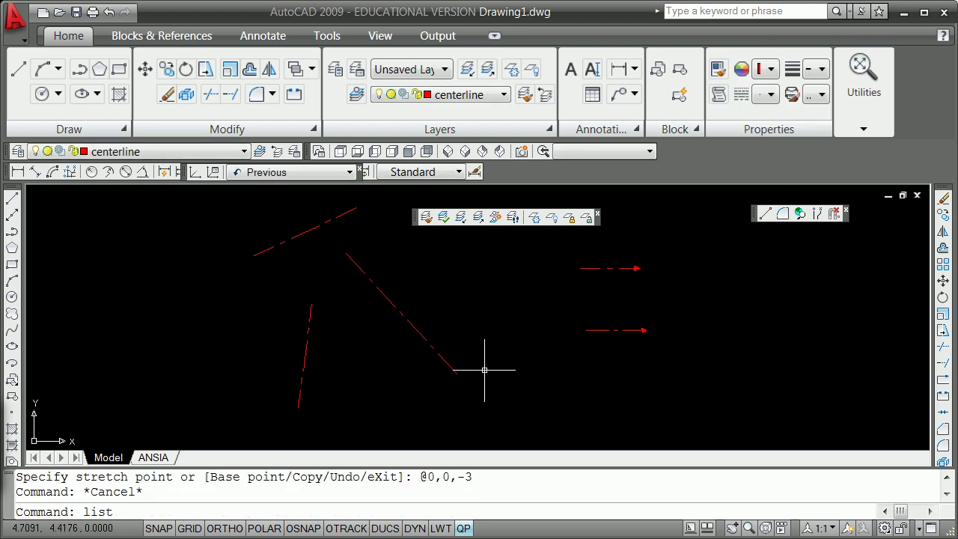
- List the diagonal line's endpoint coordinates and deltas, then close the listing
key("Return")
left_click(407, 321)
key("Return")
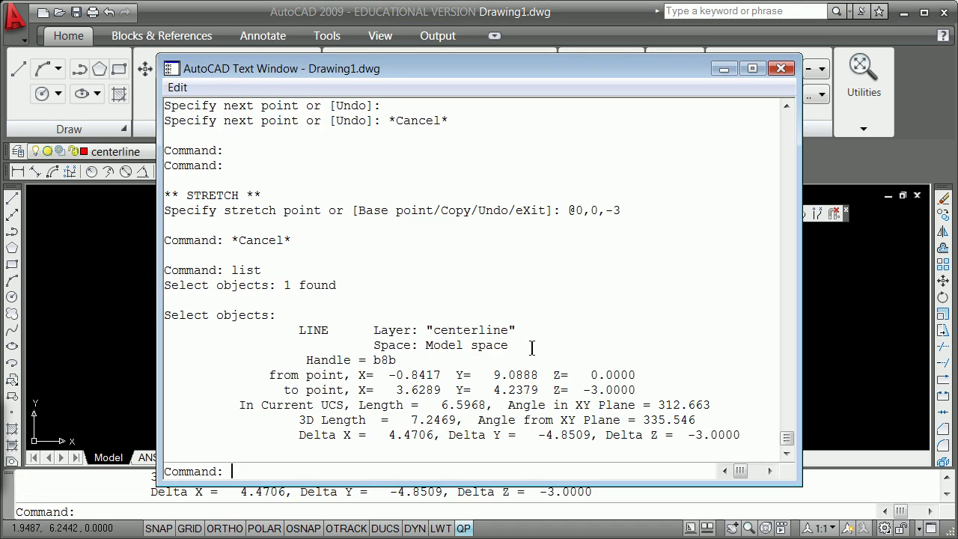
left_click(781, 69)
- Stretch the upper centerline's right endpoint by @0,0,-5
left_click(311, 229)
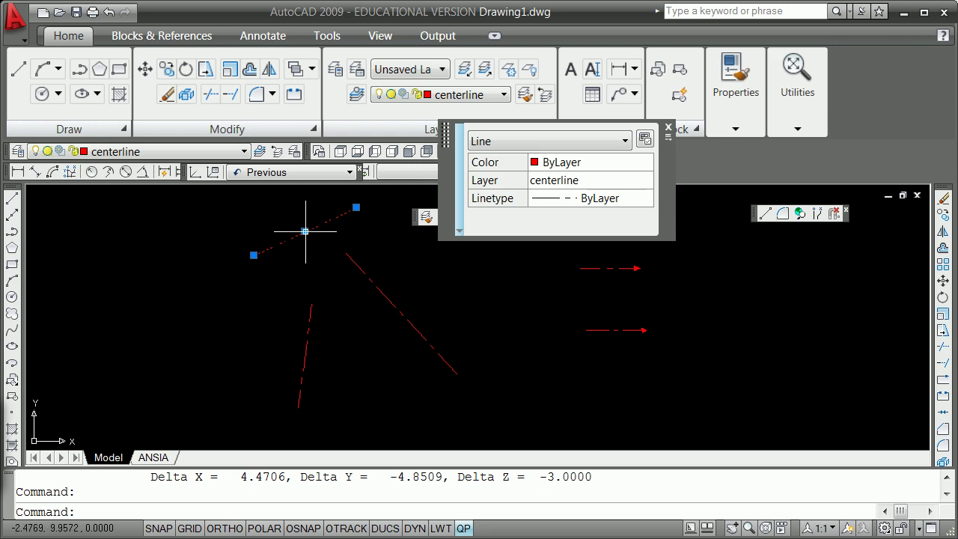
left_click(356, 208)
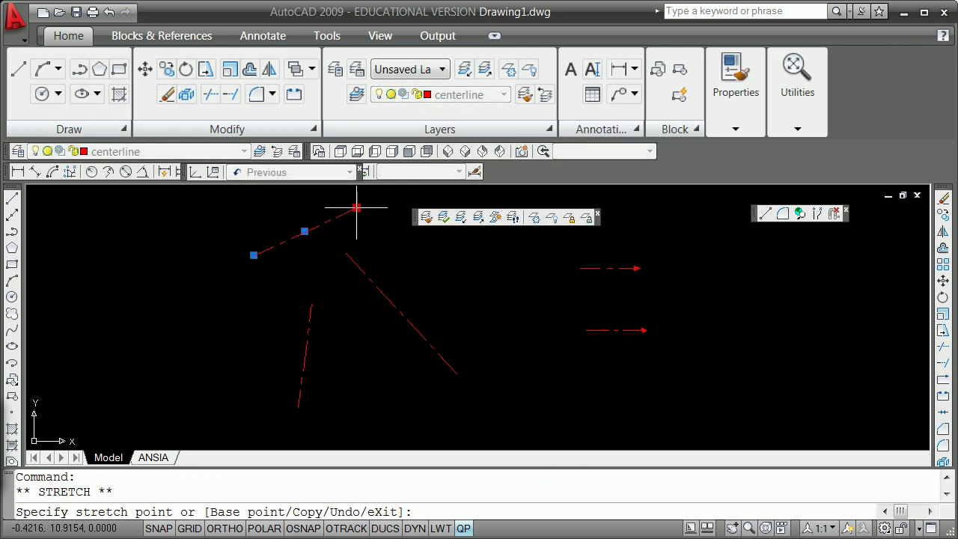
key("space")
key("space")
key("space")
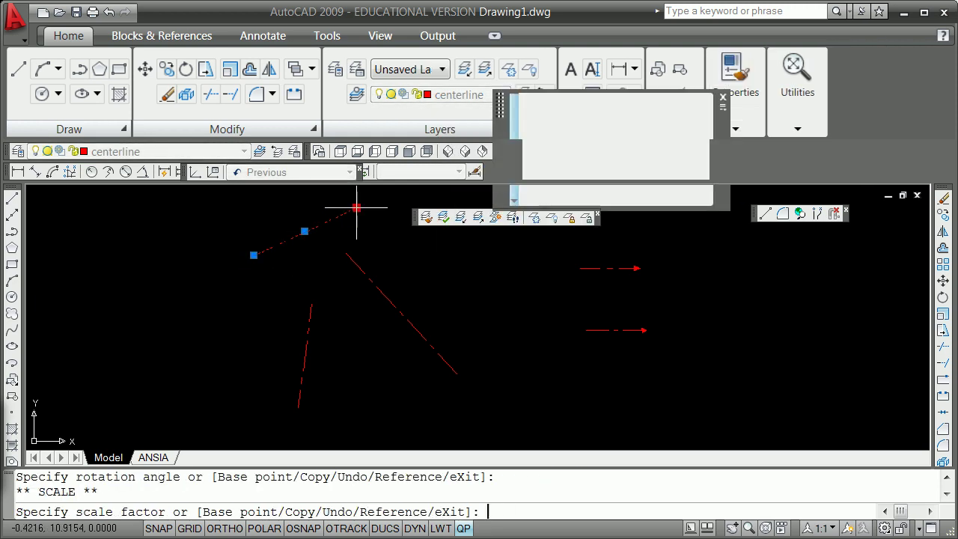
key("space")
key("Escape")
key("Escape")
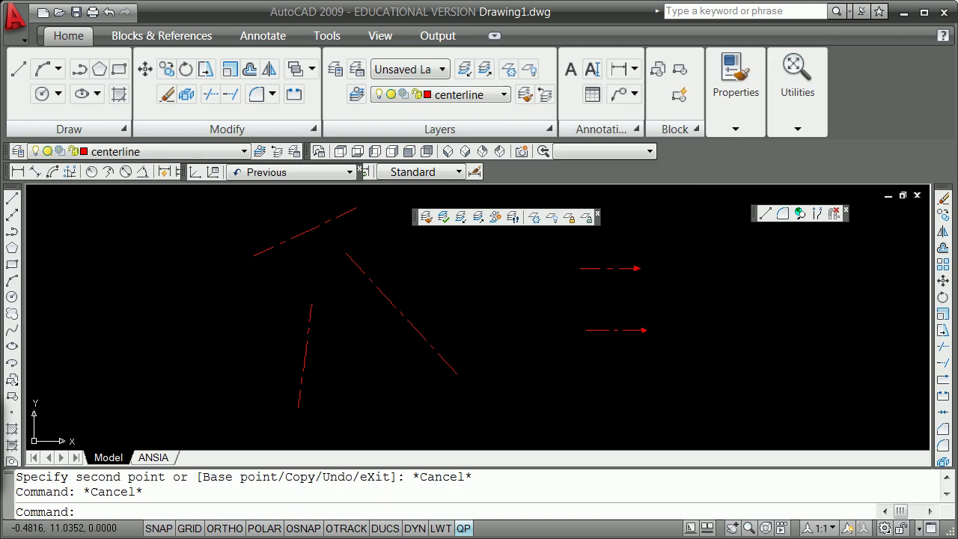
left_click(346, 211)
left_click(333, 214)
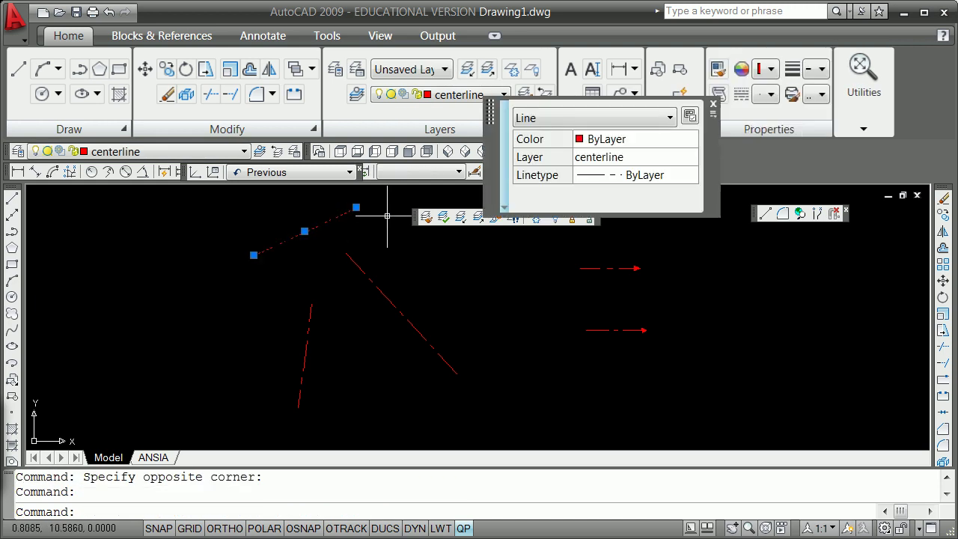
left_click(356, 208)
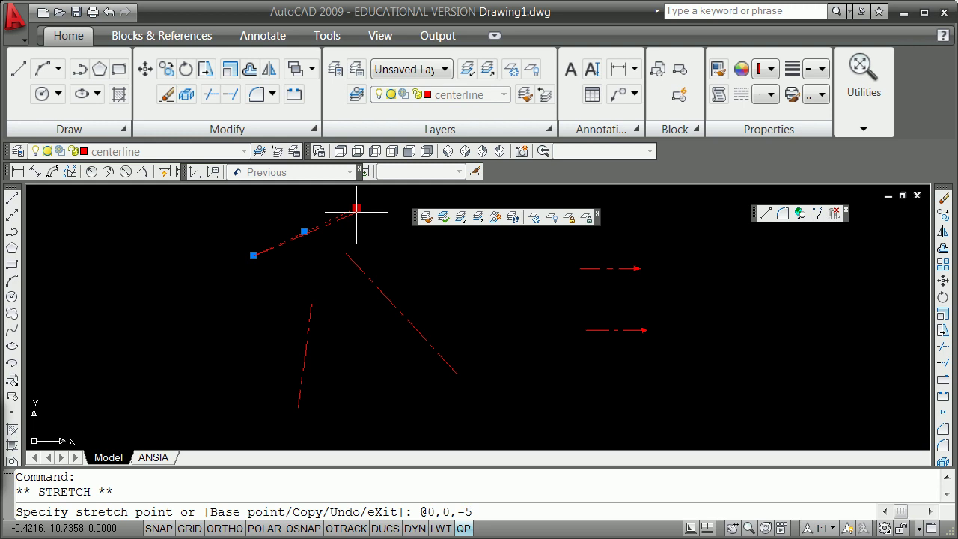
type("@0,0,-5")
key("Return")
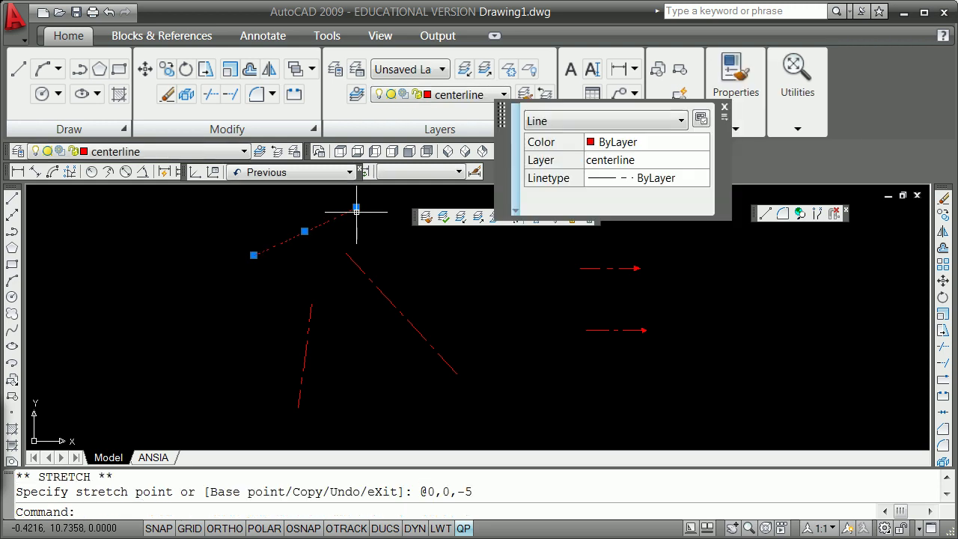
key("Escape")
key("Escape")
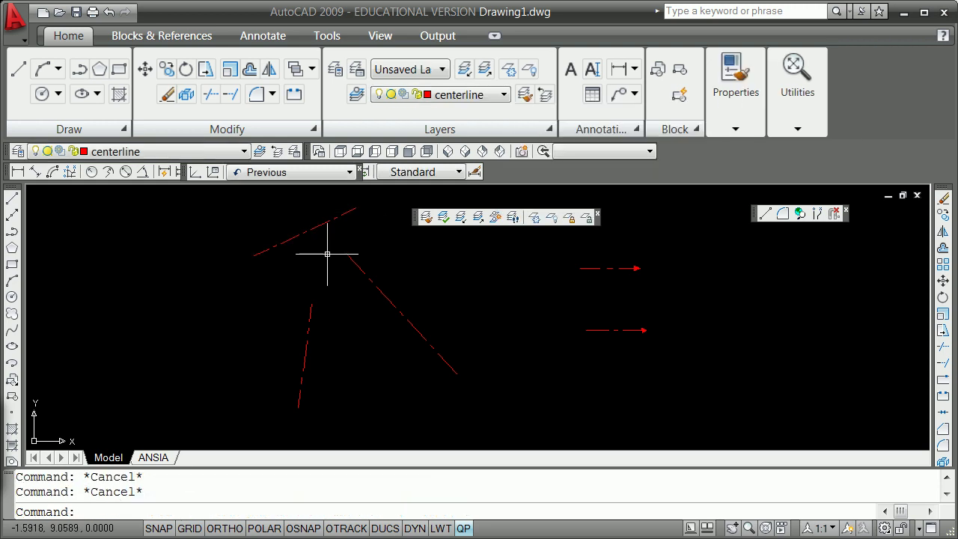
- Draw a new line from a picked point to @4,4,6
type("line")
key("Return")
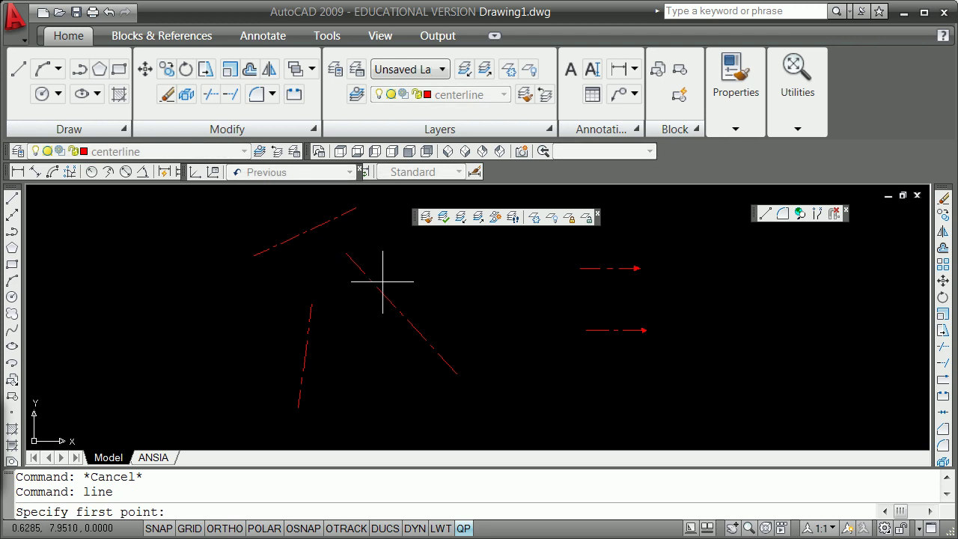
left_click(385, 280)
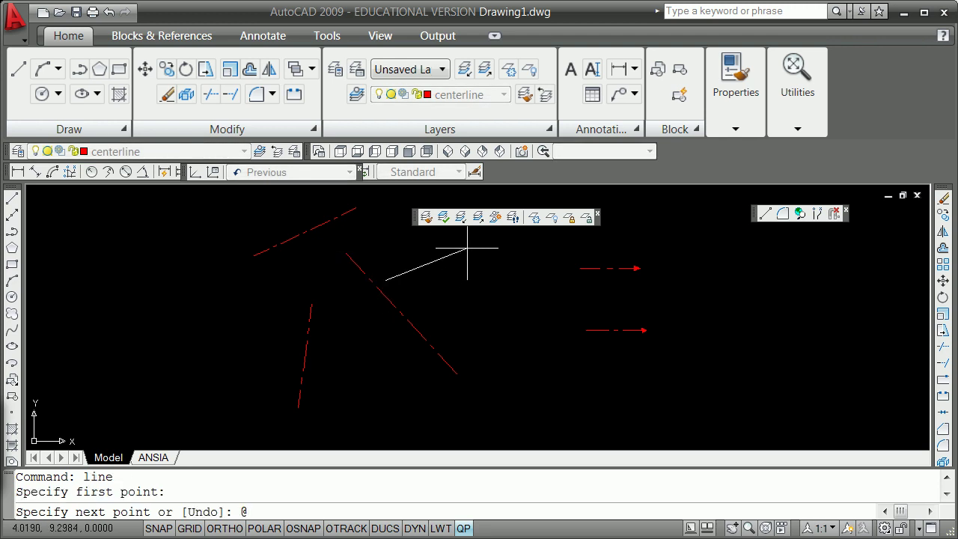
type("@4,4,6")
key("Return")
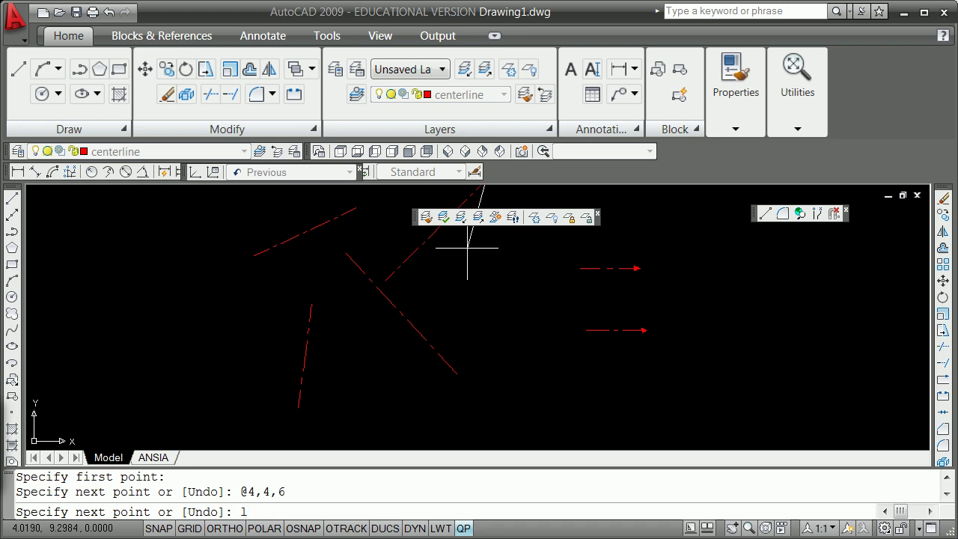
key("Return")
- LIST the new diagonal centerline, showing deltas 4, 4, 6, and close the listing
type("list")
key("Return")
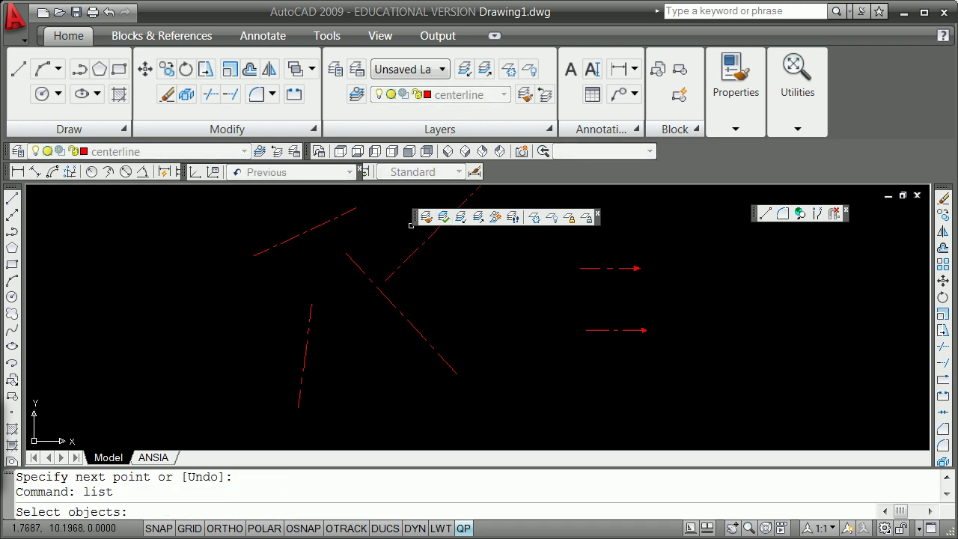
left_click(411, 224)
left_click(419, 243)
key("Return")
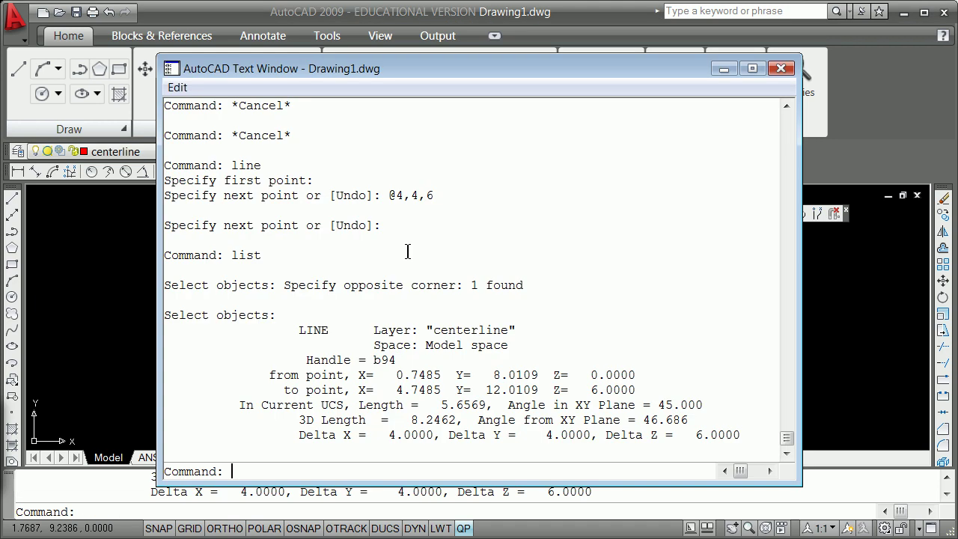
key("Escape")
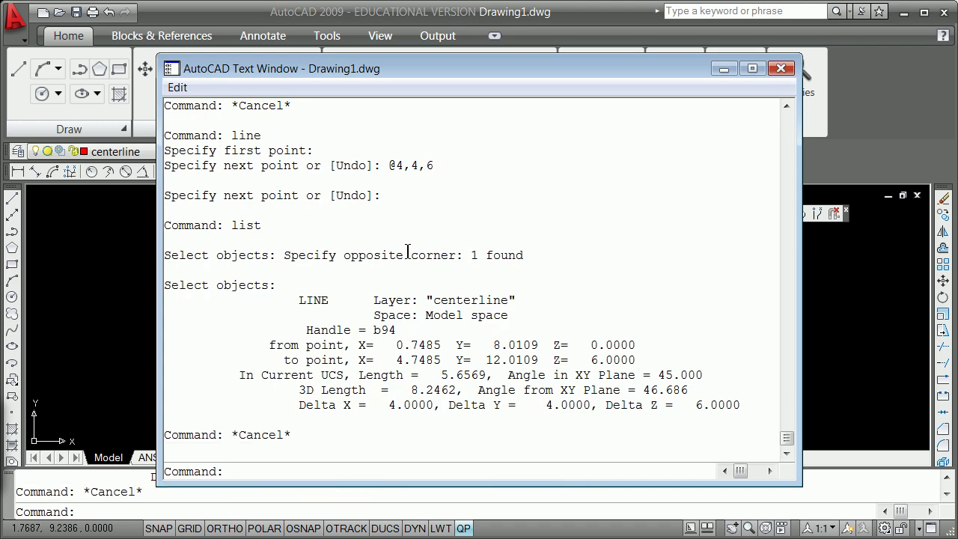
left_click(781, 68)
scroll(569, 314, "down", 2)
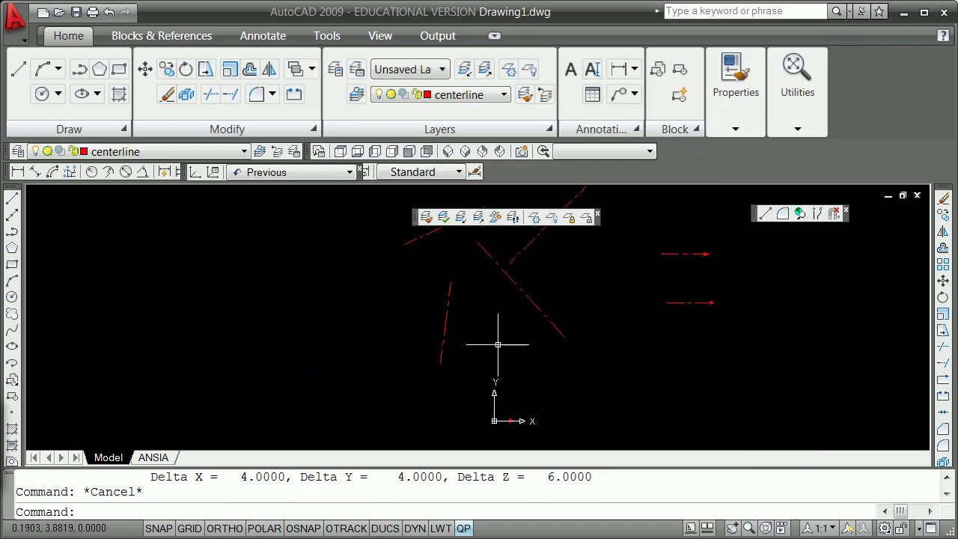
- Draw a large circle around the lines
scroll(499, 351, "down", 1)
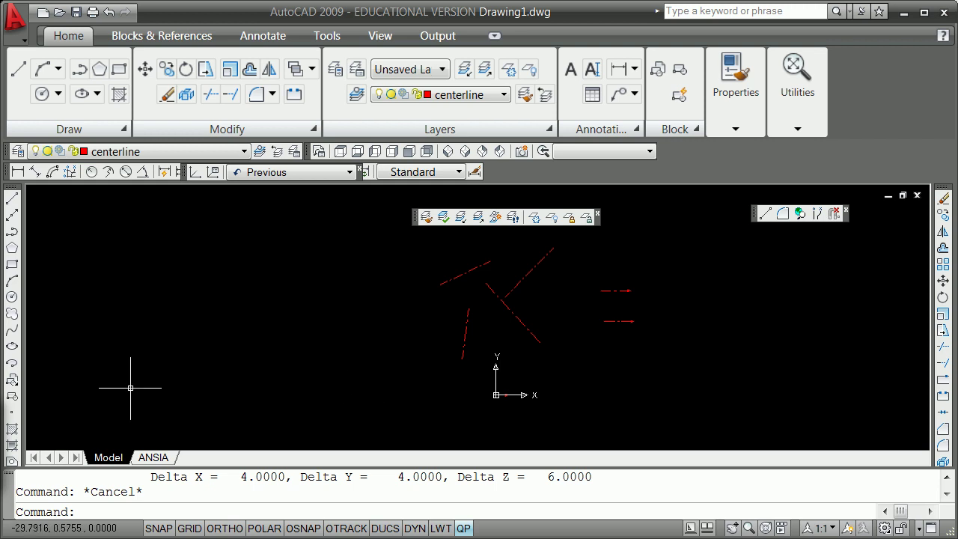
left_click(12, 298)
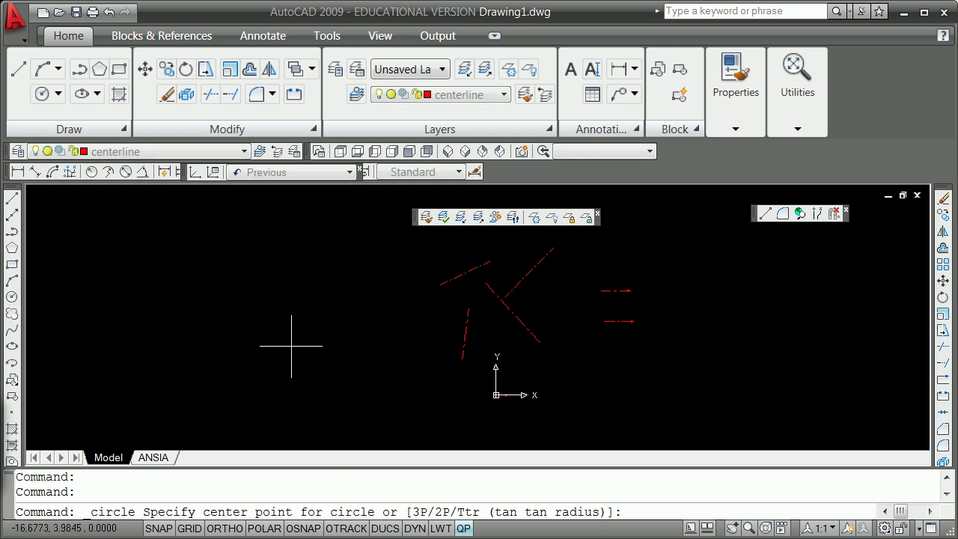
left_click(432, 381)
left_click(656, 257)
scroll(656, 256, "down", 2)
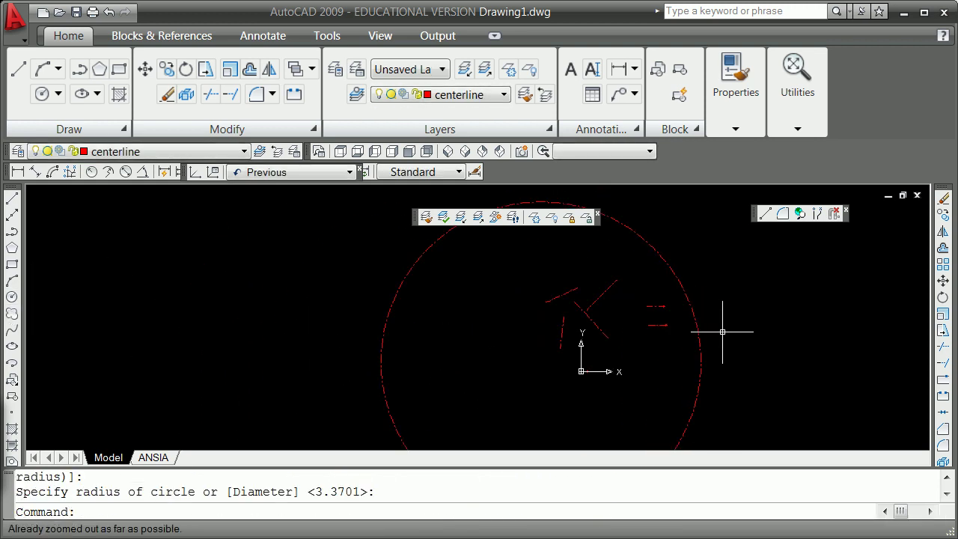
scroll(534, 381, "up", 2)
scroll(535, 381, "down", 2)
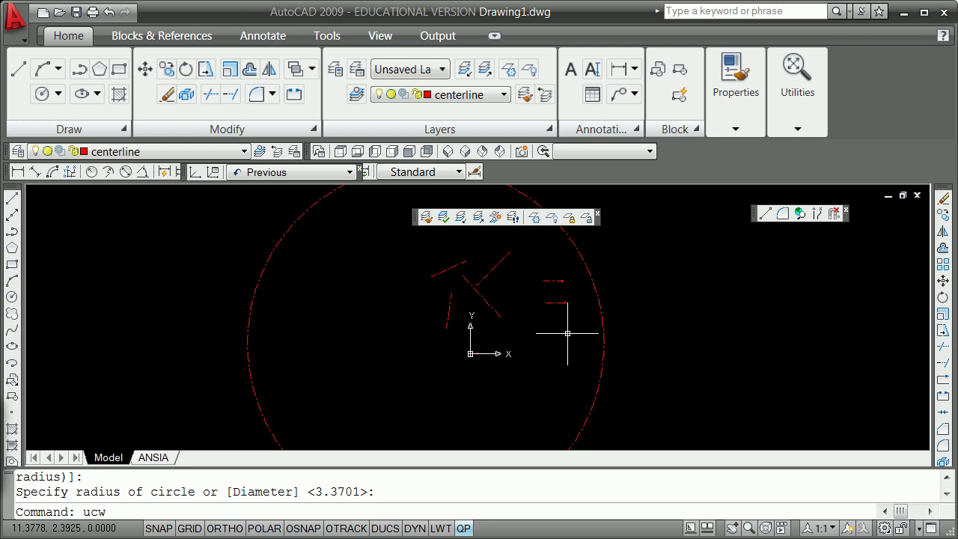
- Create a new UCS with its origin snapped to the circle's centre using UCS, New, CEN
key("Return")
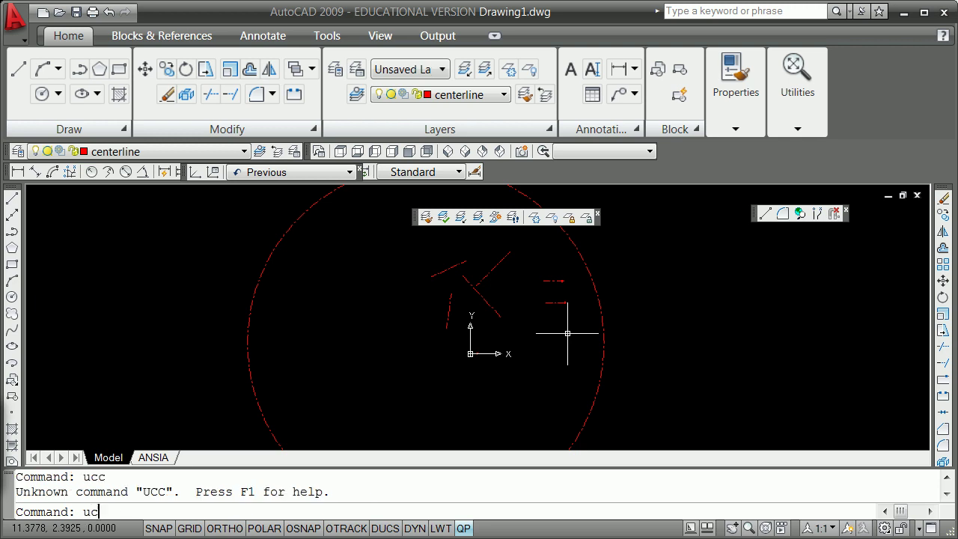
type("ucs")
key("Return")
type("new")
key("Return")
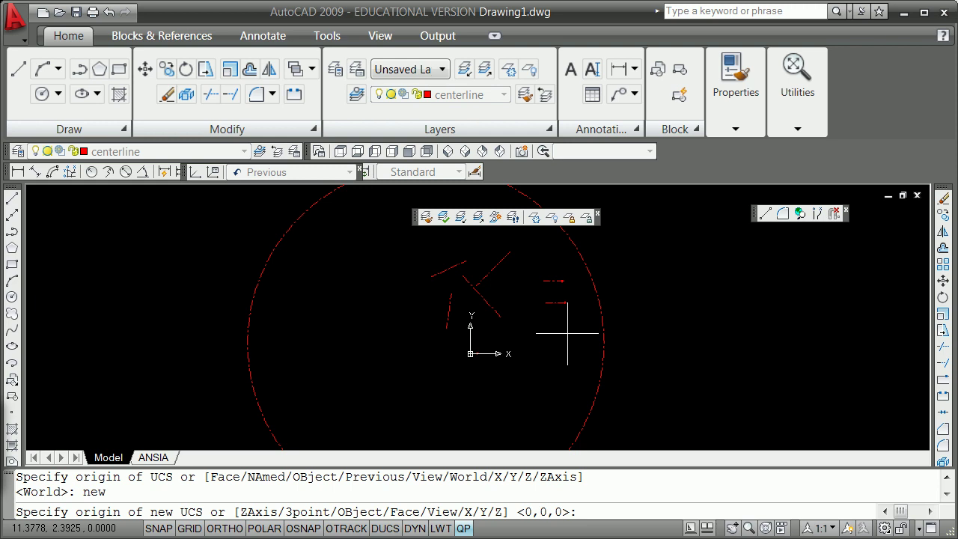
type("cen")
key("Return")
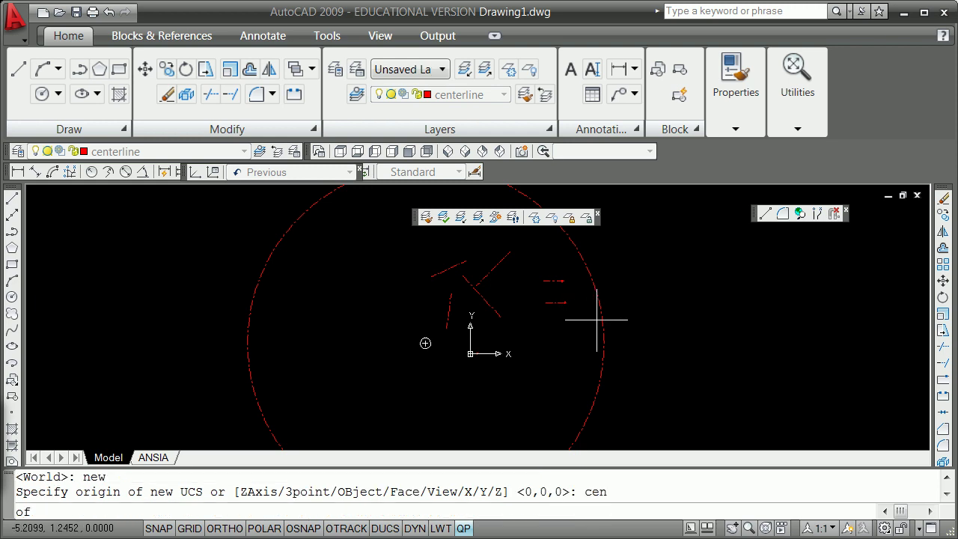
left_click(600, 317)
- List the diagonal centerline's coordinates in the new UCS, then close the listing
type("list")
key("Return")
left_click(485, 275)
key("Return")
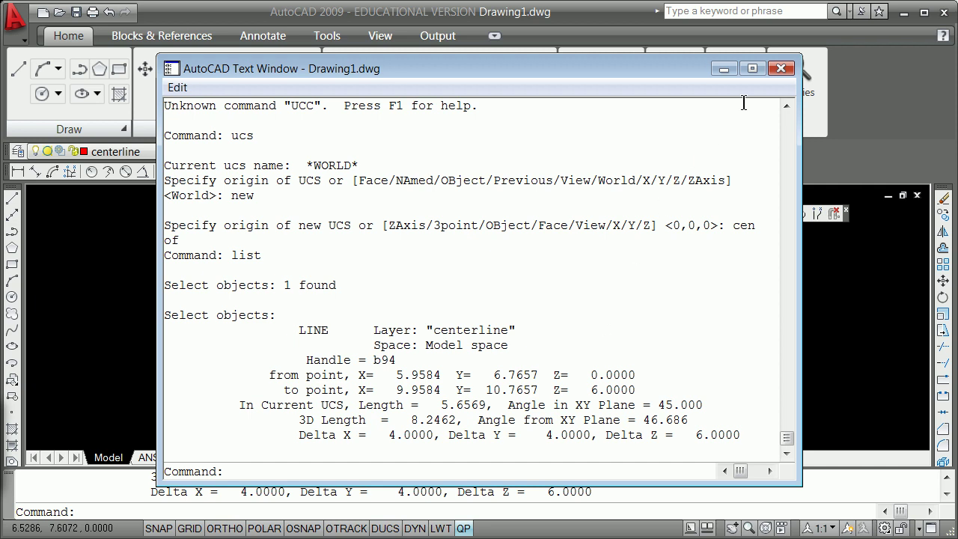
left_click(781, 69)
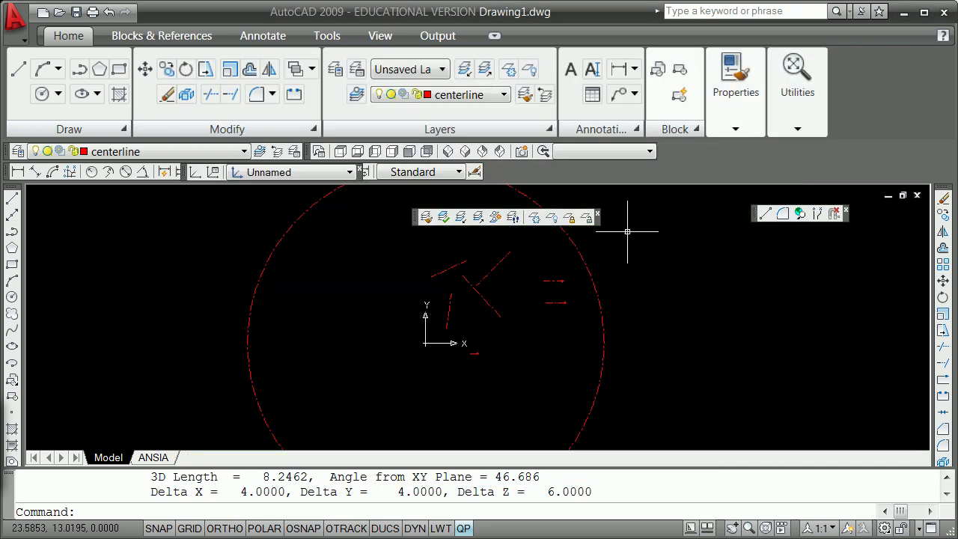
- Change the diagonal centerline's colour to Green in Quick Properties
left_click(497, 259)
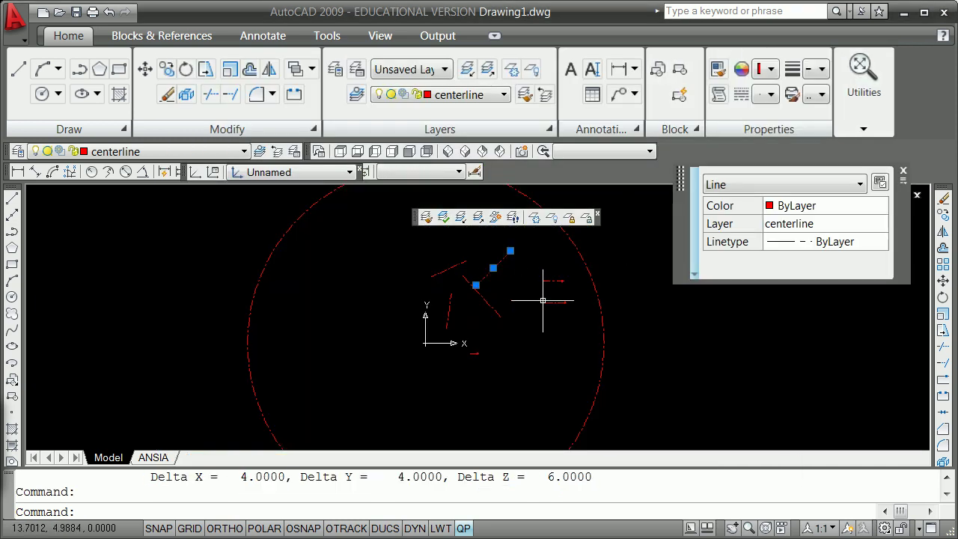
left_click(870, 207)
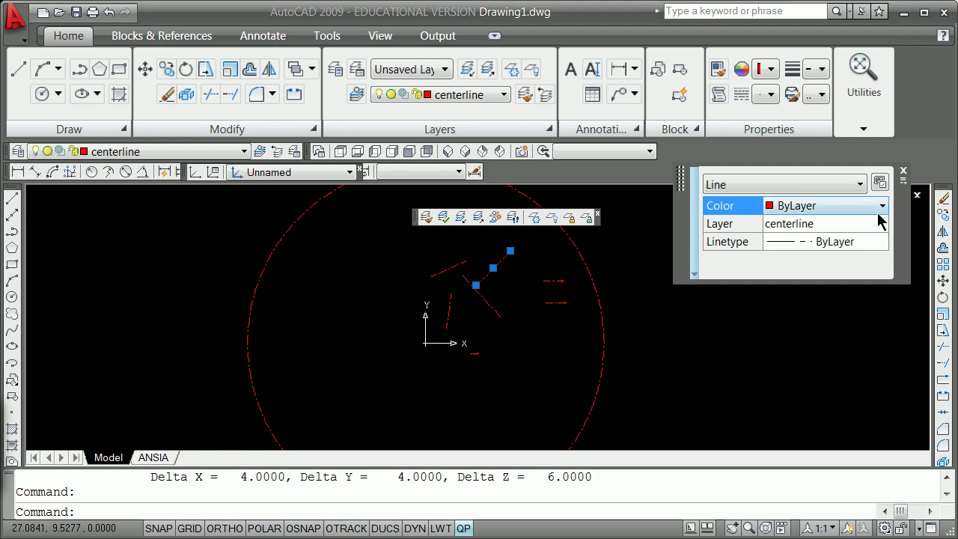
left_click(881, 207)
left_click(790, 296)
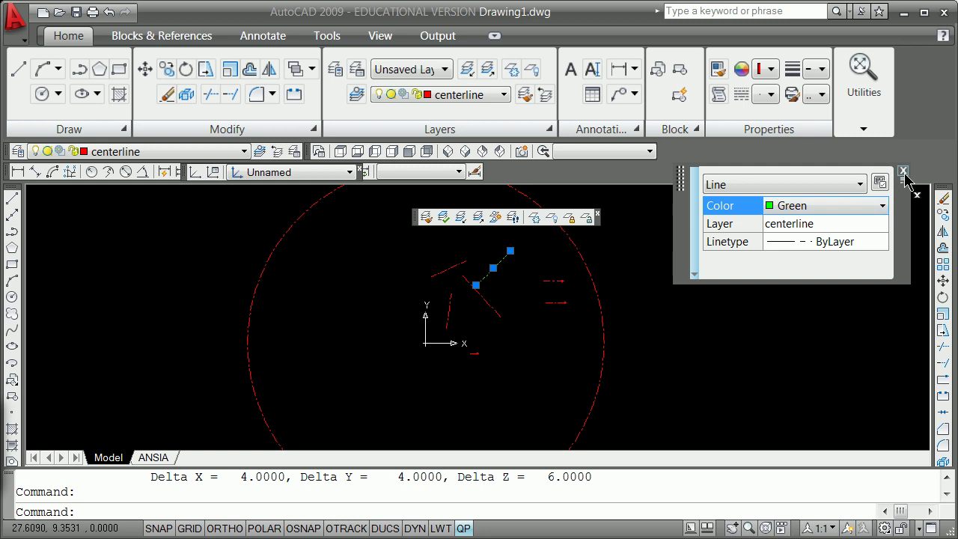
key("Escape")
key("Escape")
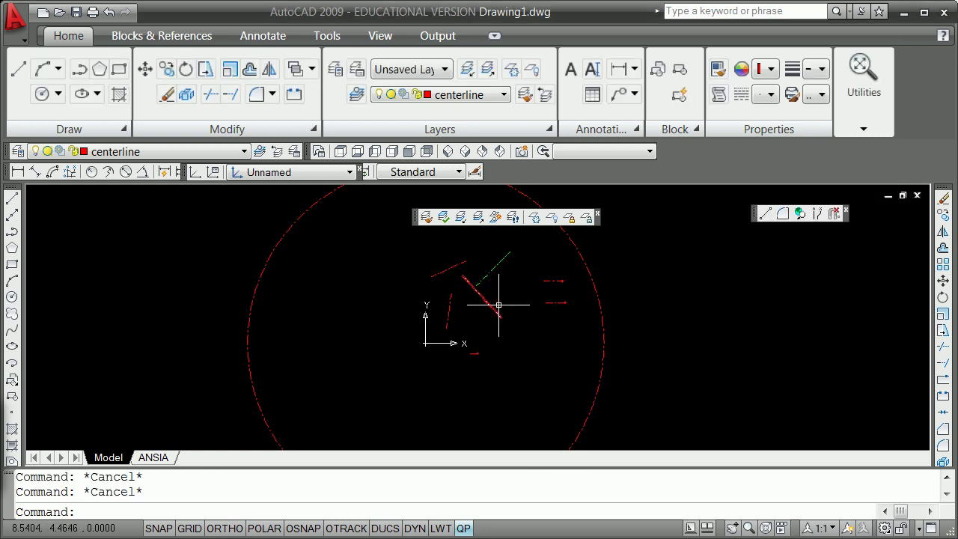
left_click(497, 258)
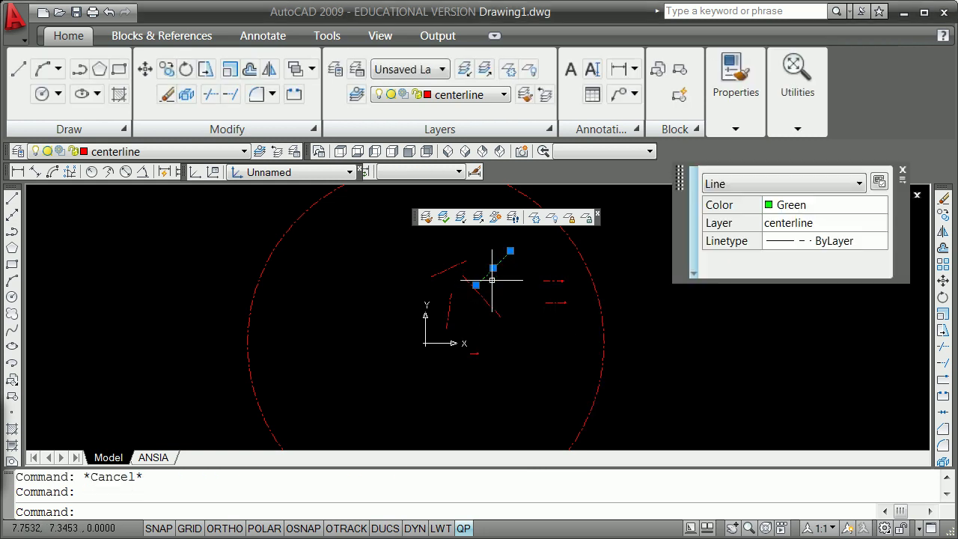
key("Escape")
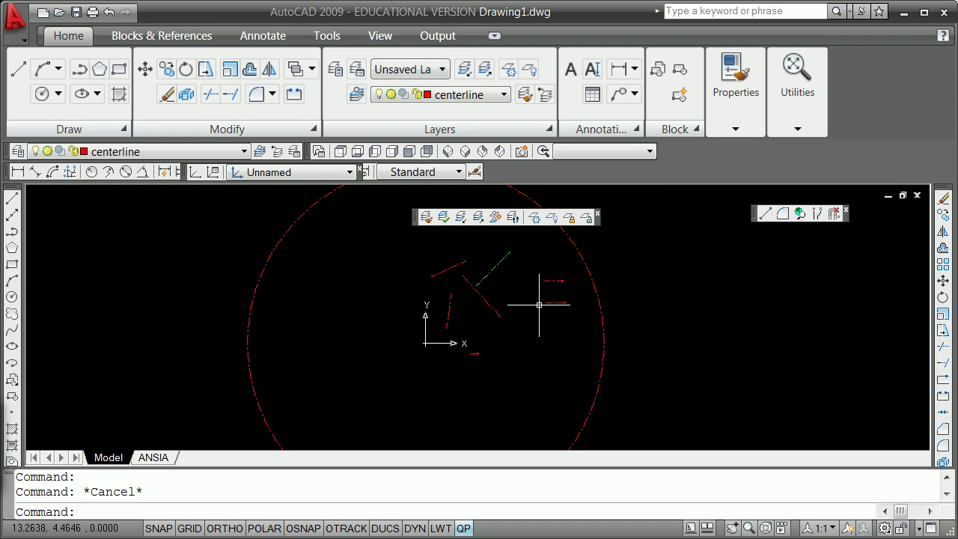
- Re-list the green line, running 5.9584, 6.7657, 0 to 9.9584, 10.7657, 6
type("list")
key("Return")
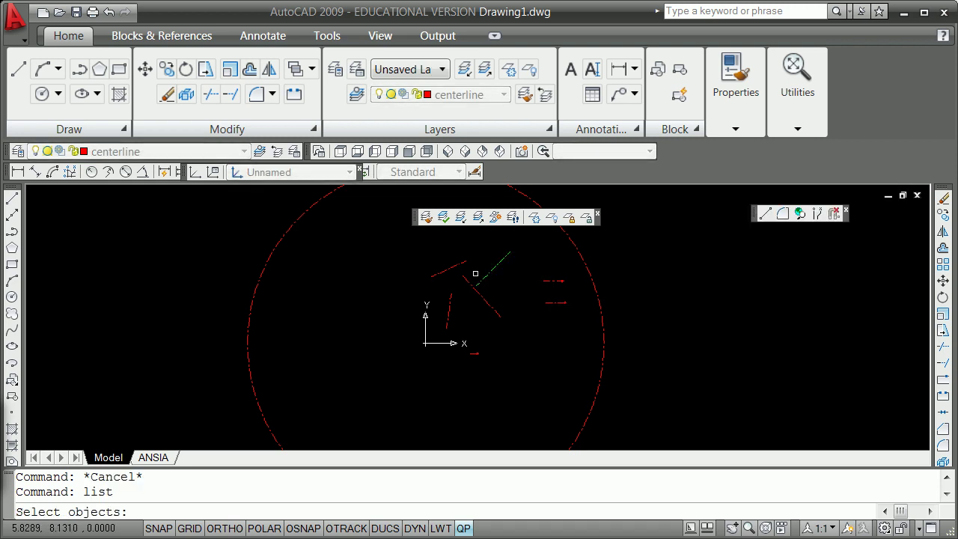
left_click(488, 271)
key("Return")
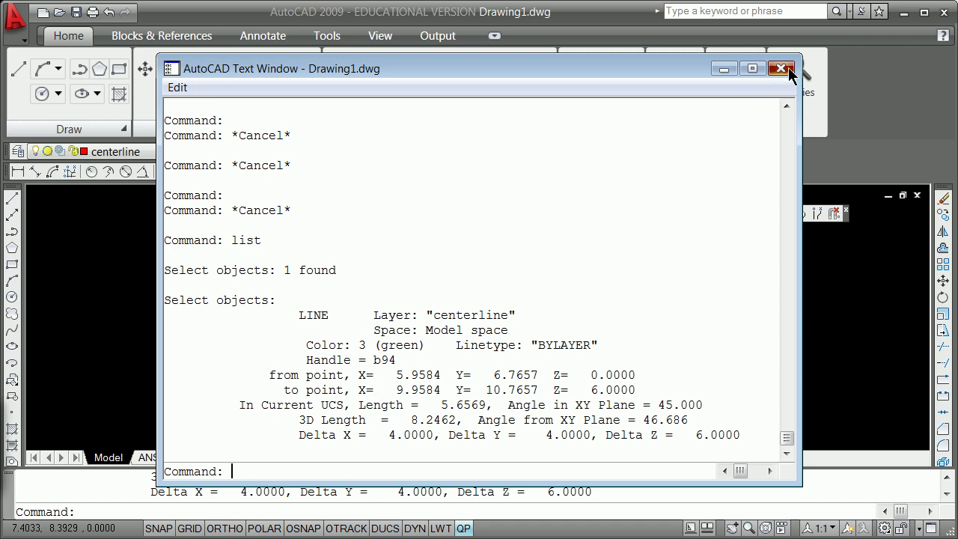
left_click(780, 68)
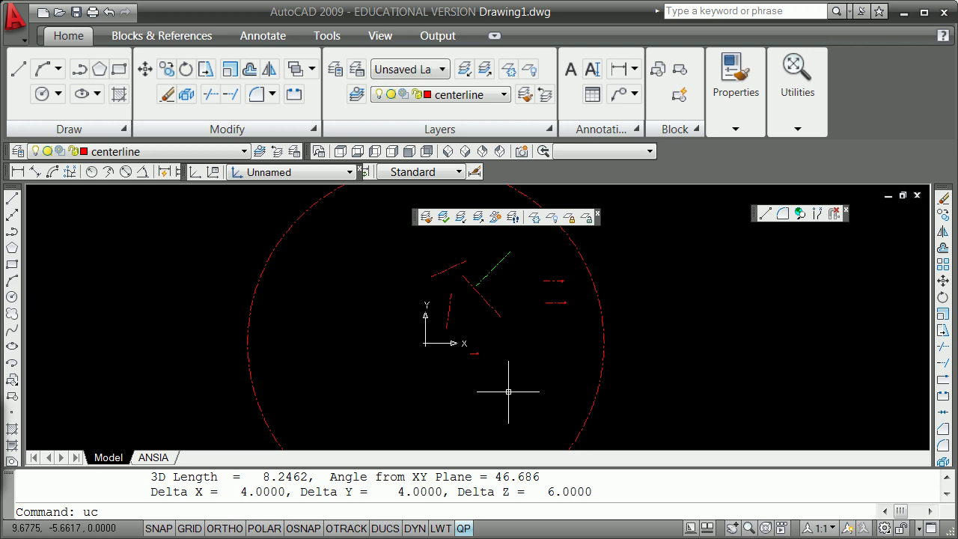
- Create a new UCS with its origin at the green line's lower endpoint via UCS, New, END
type("ucs")
key("Return")
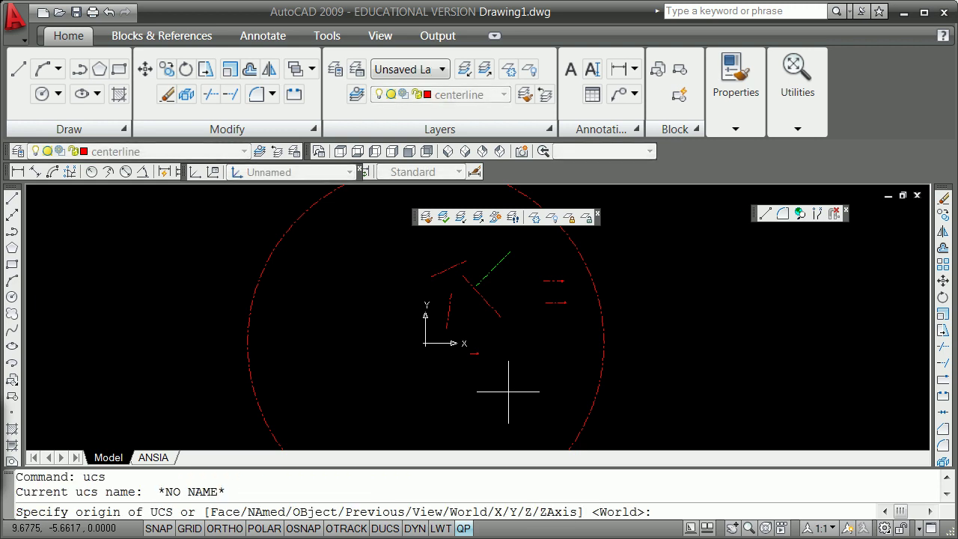
type("new")
key("Return")
type("end")
key("Return")
left_click(475, 279)
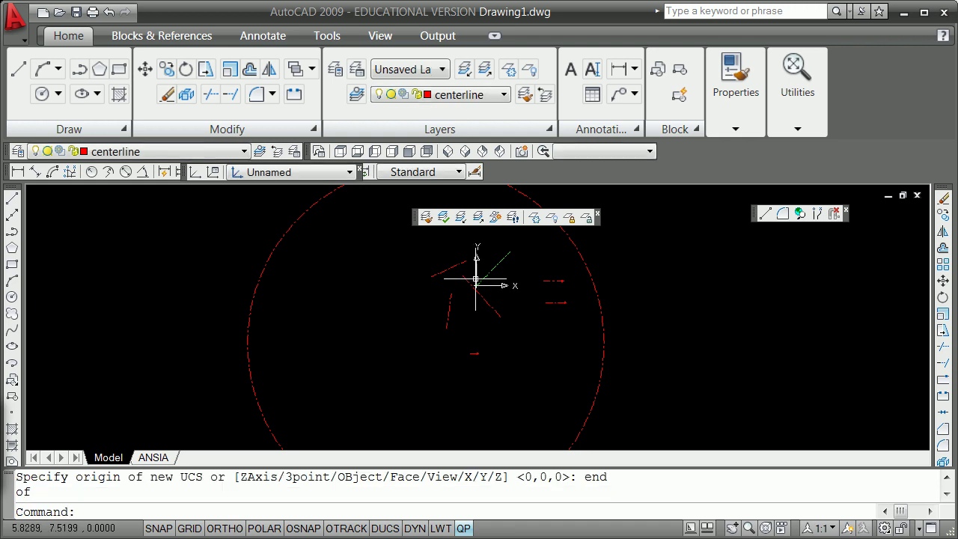
- LIST the green line, now reading from 0,0,0 to 4,4,6
type("list")
key("Return")
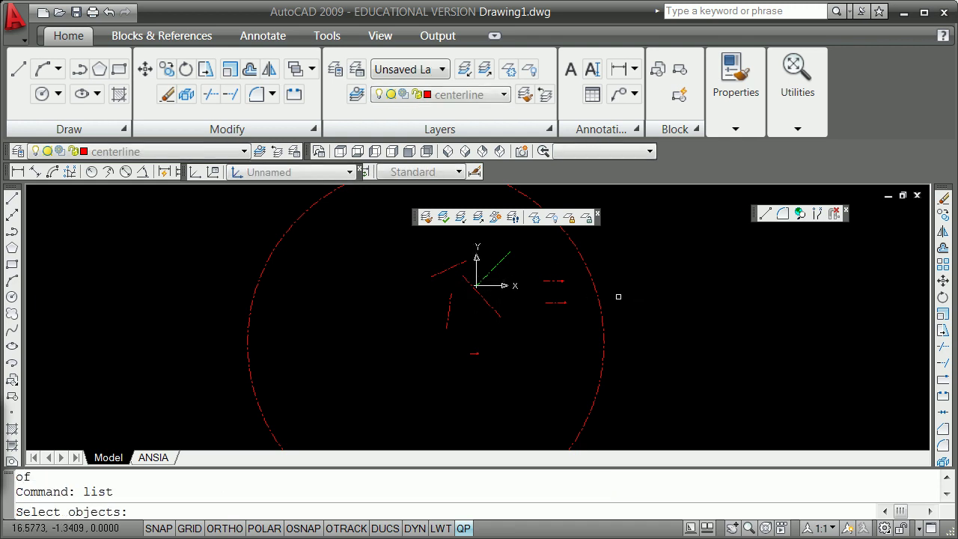
left_click(504, 262)
left_click(503, 262)
key("Return")
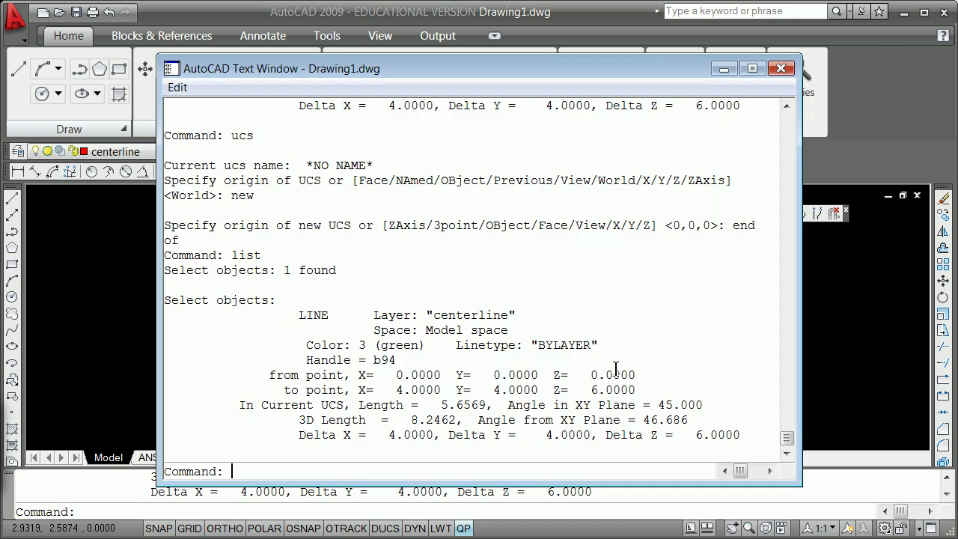
- Close the text listing window and erase the dashed circle
left_click(781, 68)
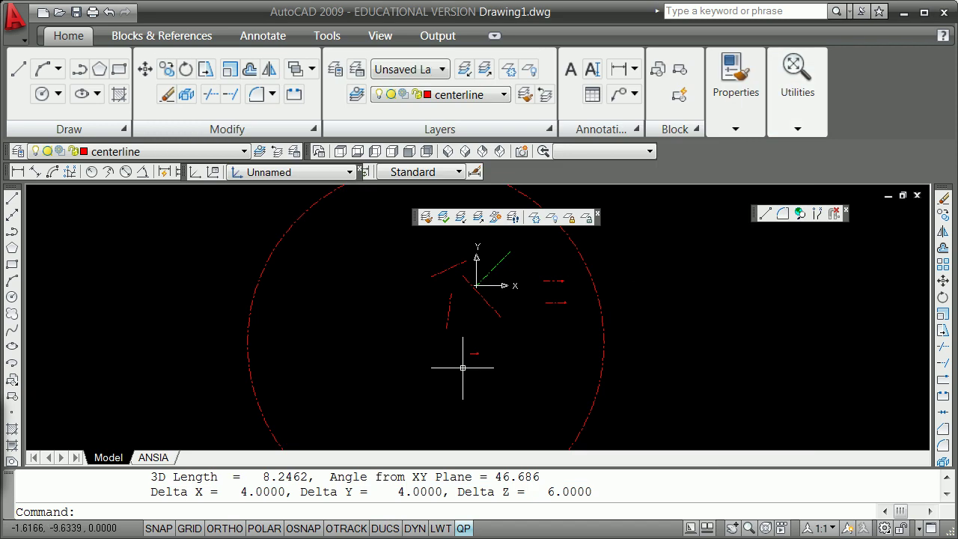
type("e")
key("Return")
left_click(580, 256)
key("Return")
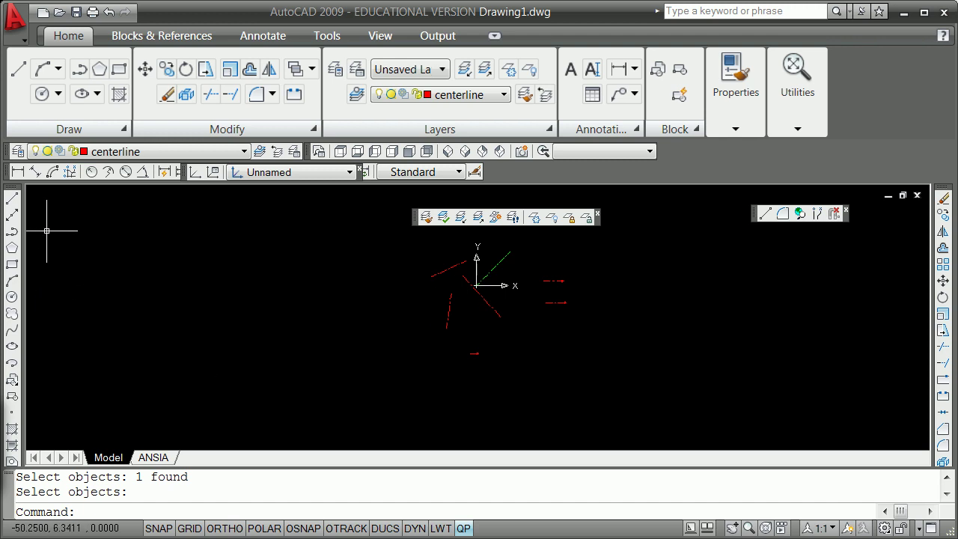
- Draw a long horizontal centerline across the lower left of the drawing with Ortho on
left_click(13, 199)
left_click(87, 345)
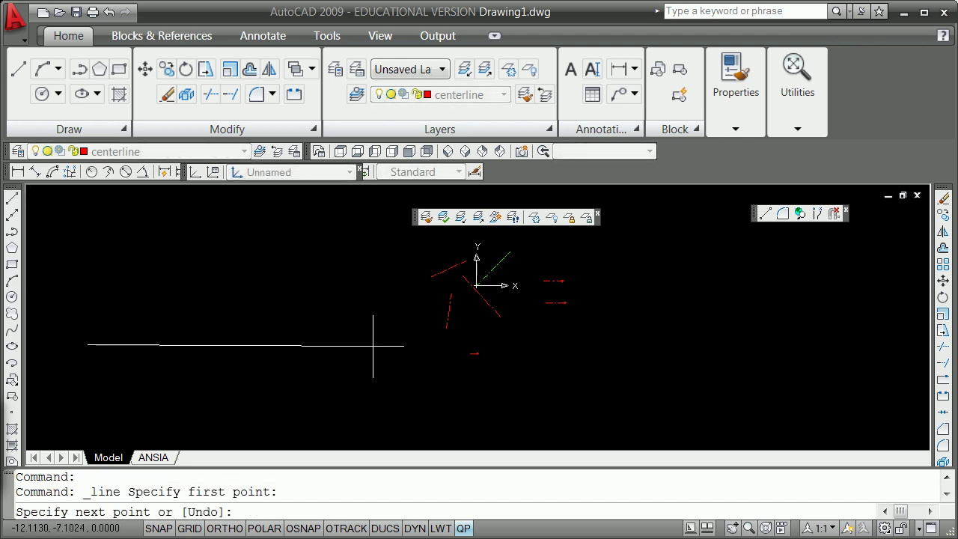
key("F8")
left_click(340, 325)
key("Return")
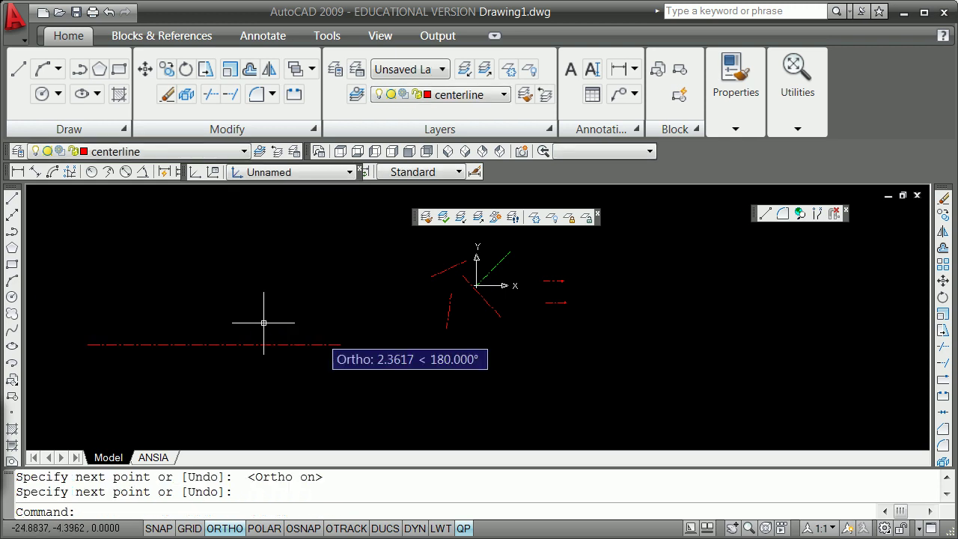
- Draw a short diagonal centerline with Ortho turned off
left_click(12, 198)
left_click(218, 267)
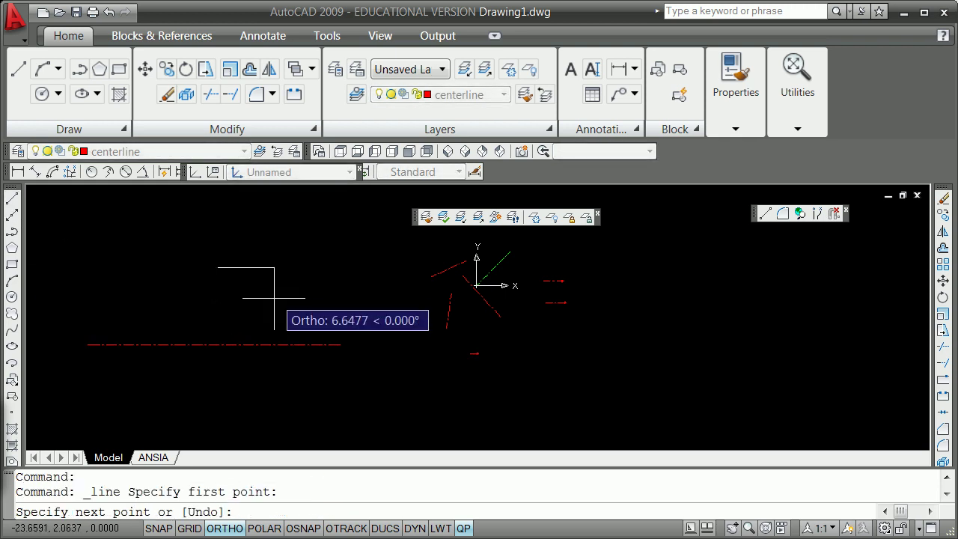
key("F8")
left_click(255, 294)
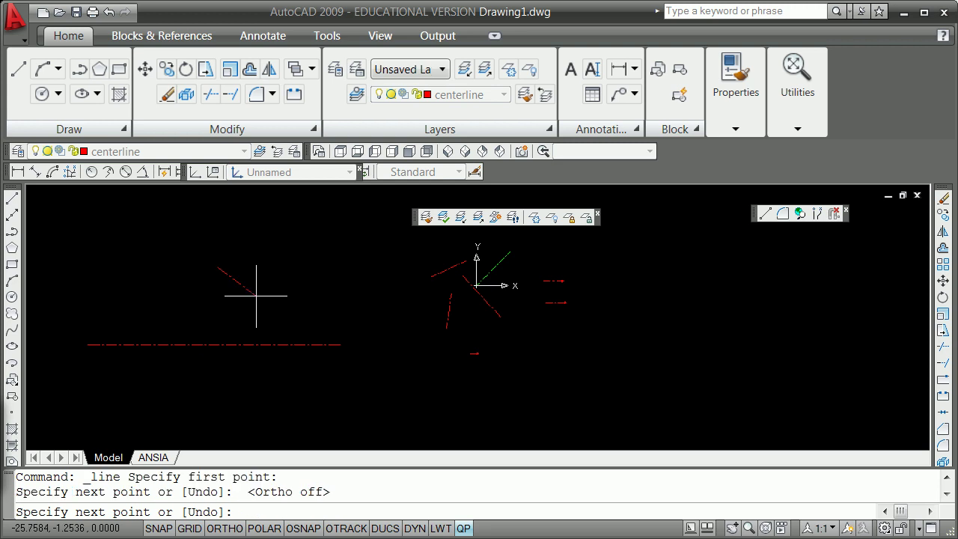
key("Return")
- Draw a tall vertical centerline with Ortho on
left_click(12, 198)
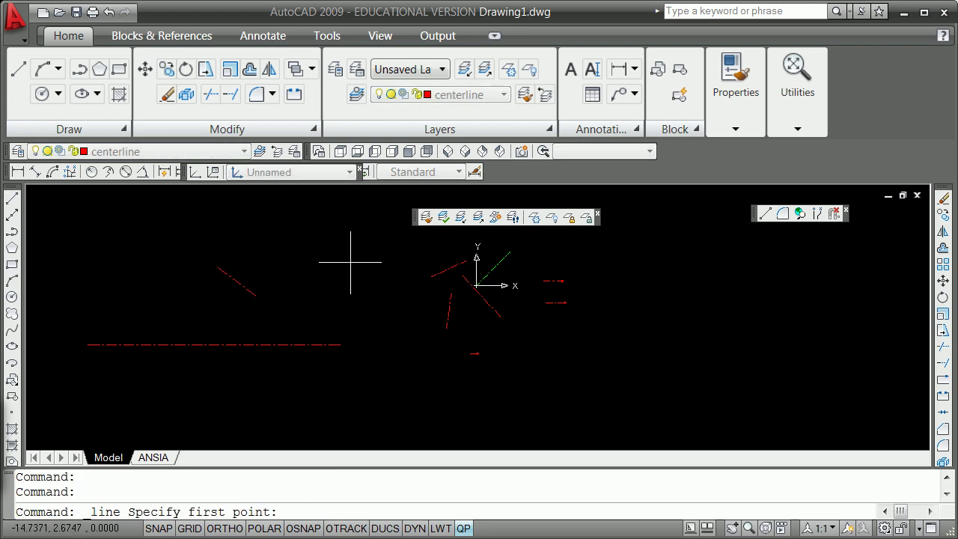
left_click(282, 228)
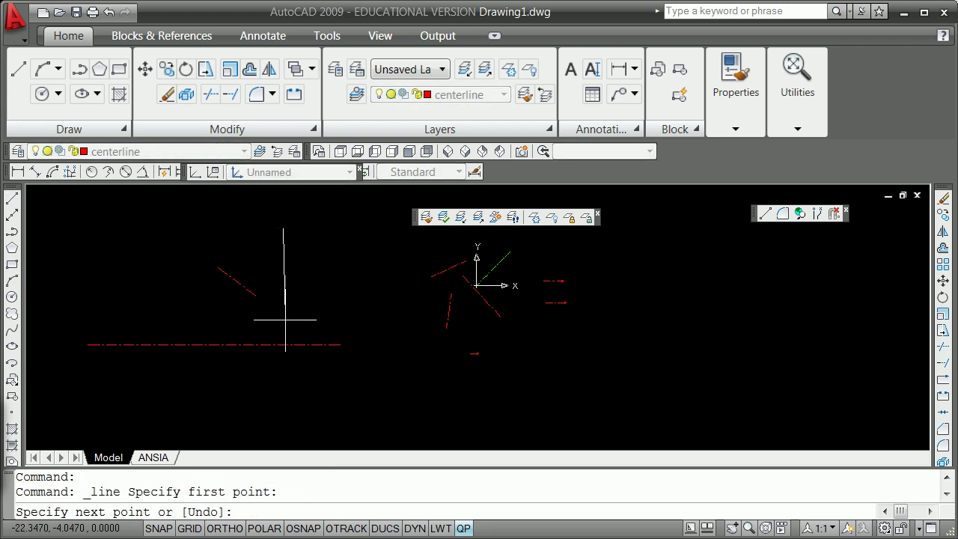
key("F8")
left_click(278, 323)
key("Return")
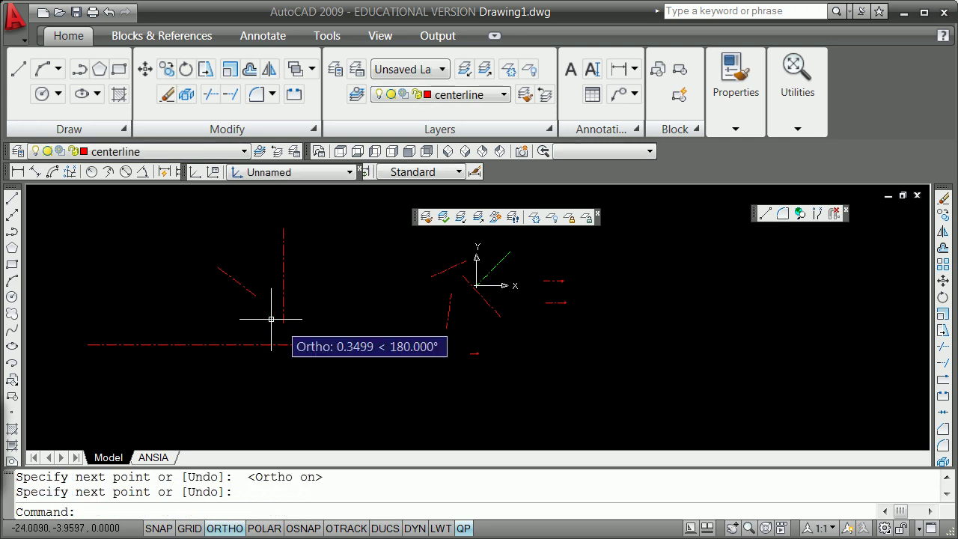
- Draw a short vertical line beside the diagonal
key("Return")
left_click(11, 199)
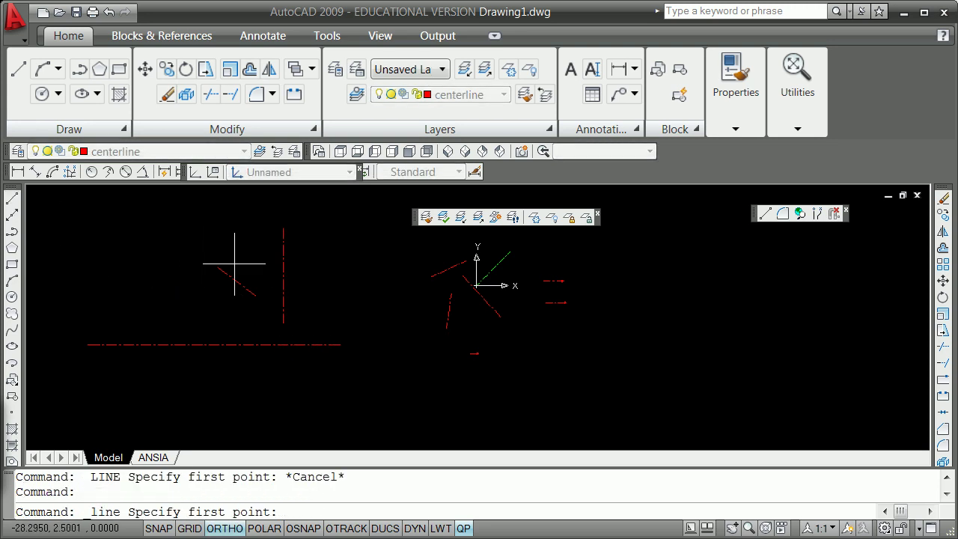
left_click(257, 253)
left_click(257, 275)
key("Return")
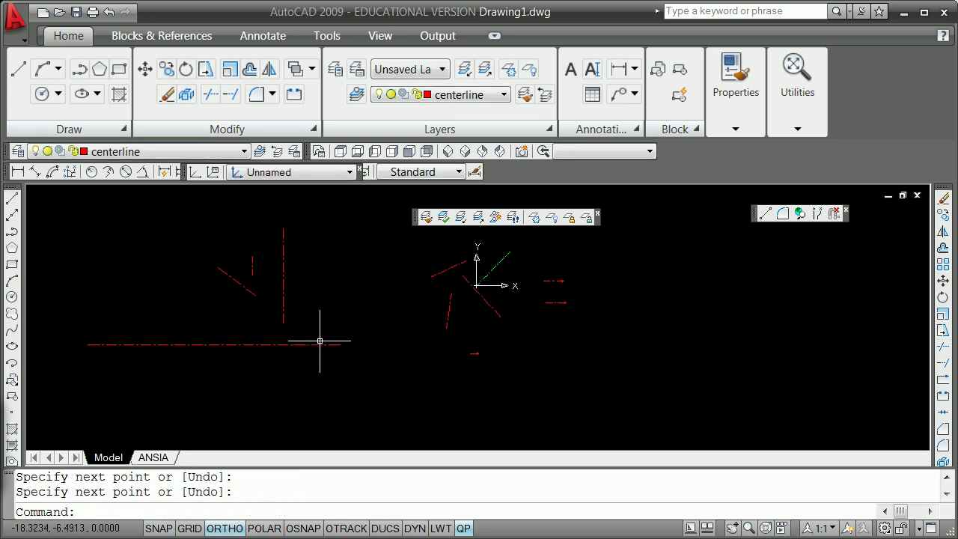
- Draw a short upright stub from the horizontal centerline's right endpoint using the END snap
type("line")
key("Return")
type("end")
key("Return")
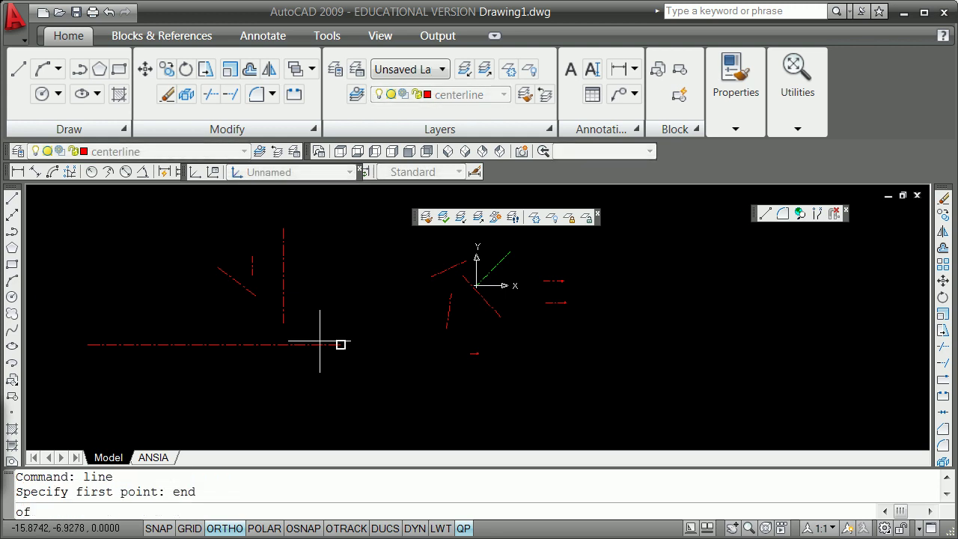
left_click(341, 344)
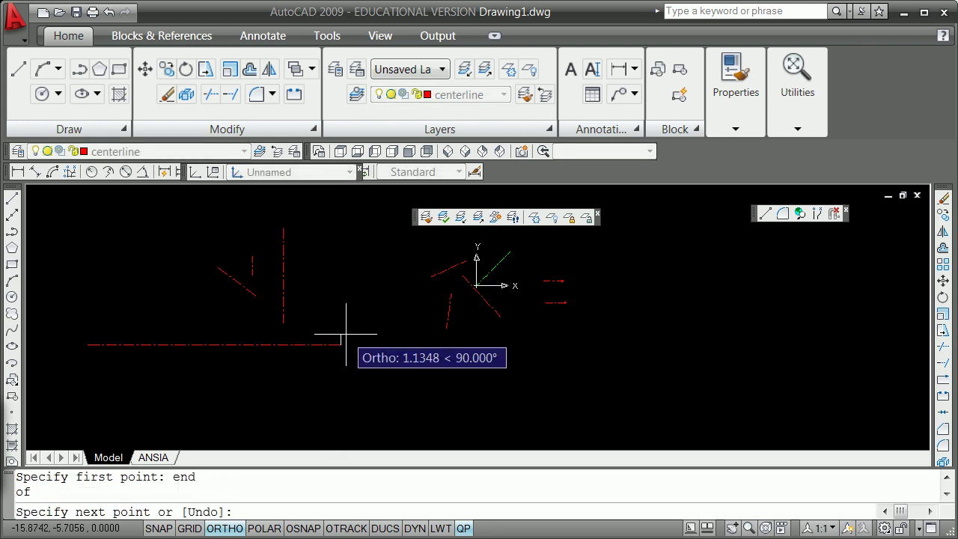
left_click(340, 329)
key("Return")
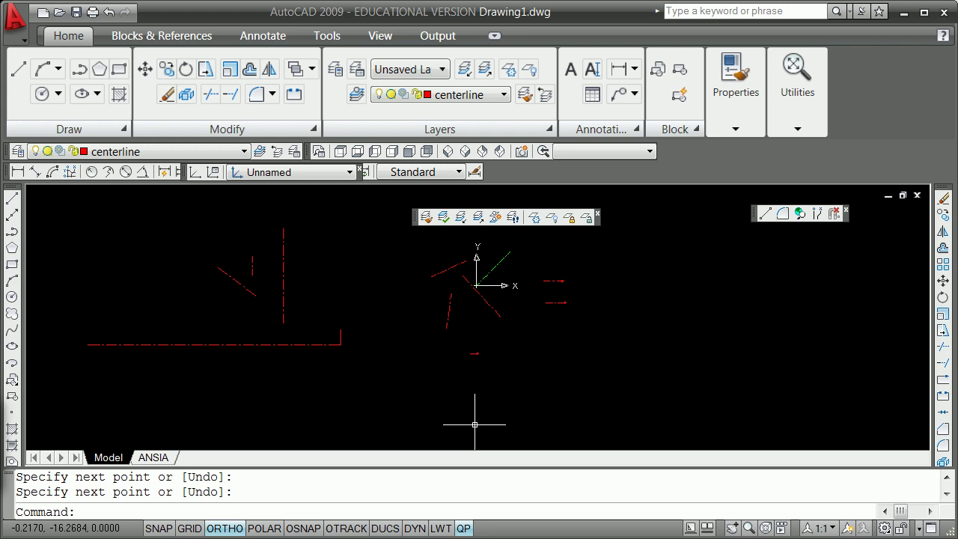
- Move the UCS origin to the horizontal centerline's left endpoint
type("ucs")
key("Return")
type("new")
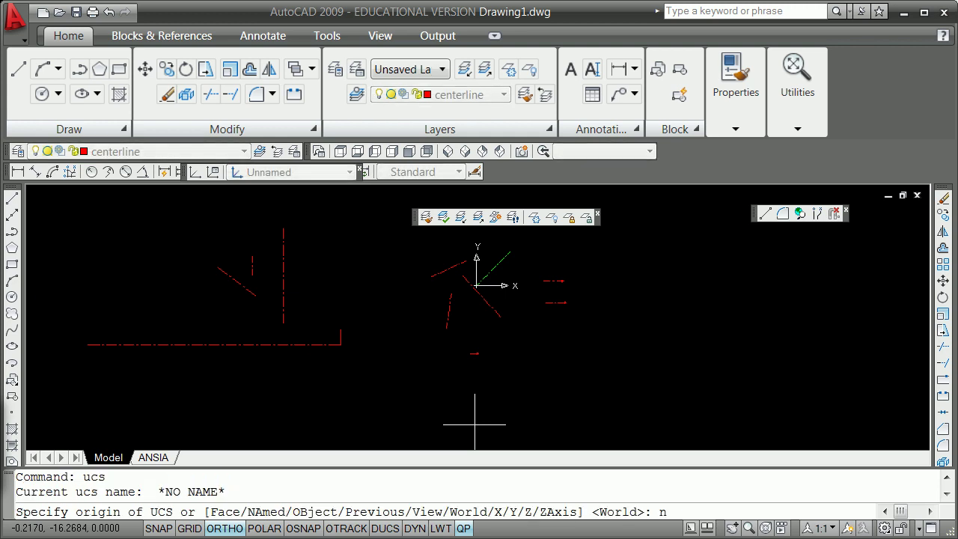
key("Return")
type("end")
key("Return")
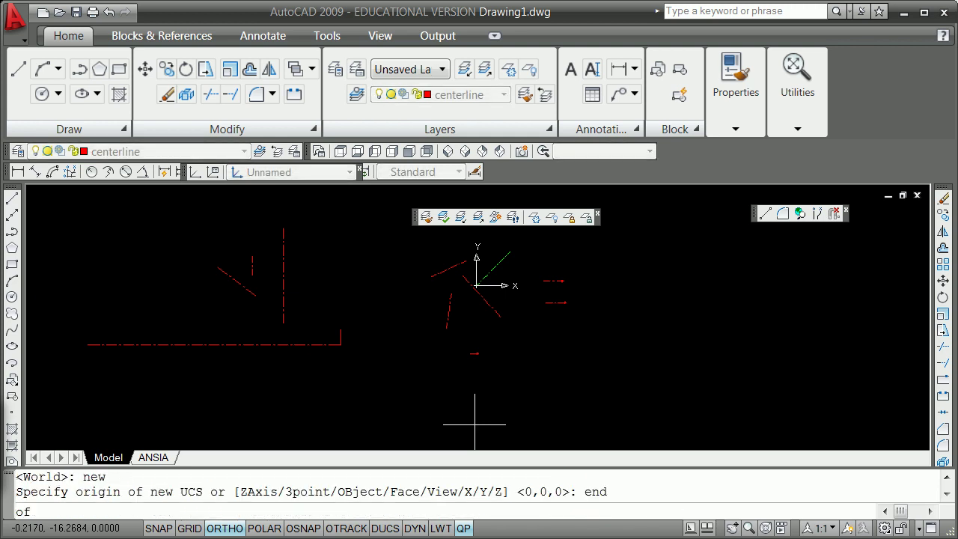
left_click(90, 343)
- List the diagonal line's coordinates (length 5.5592 at 323.365°)
type("list")
key("Return")
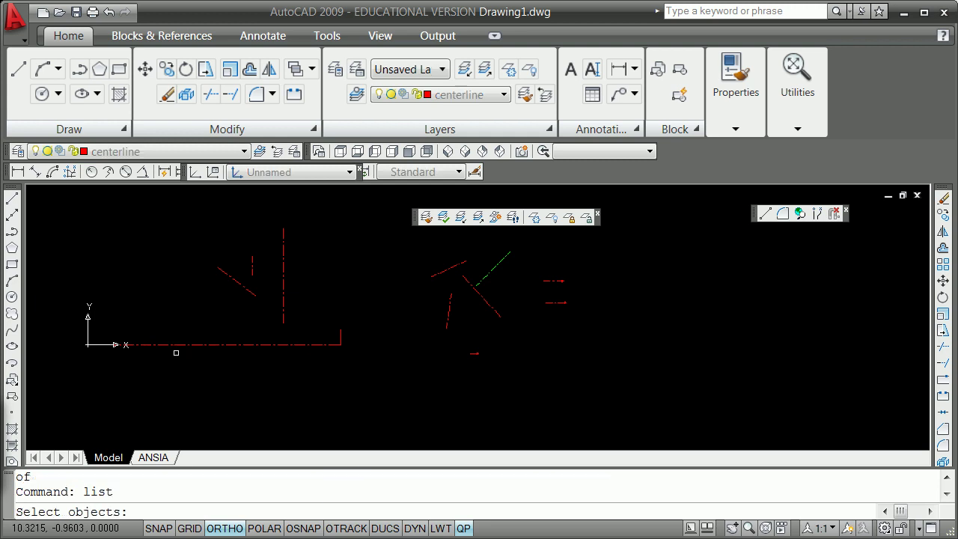
left_click(220, 270)
key("Return")
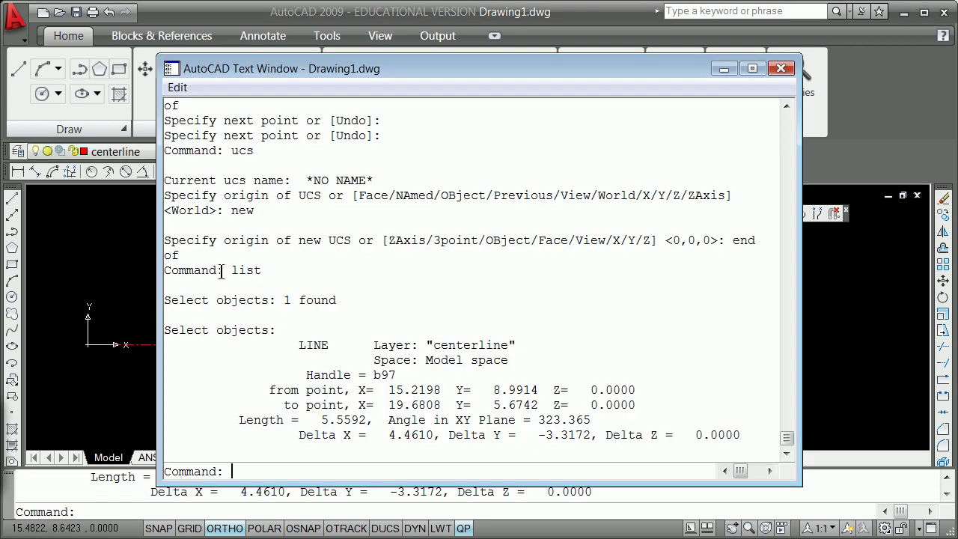
key("Return")
key("Return")
- List the short and tall vertical lines' coordinates
key("Return")
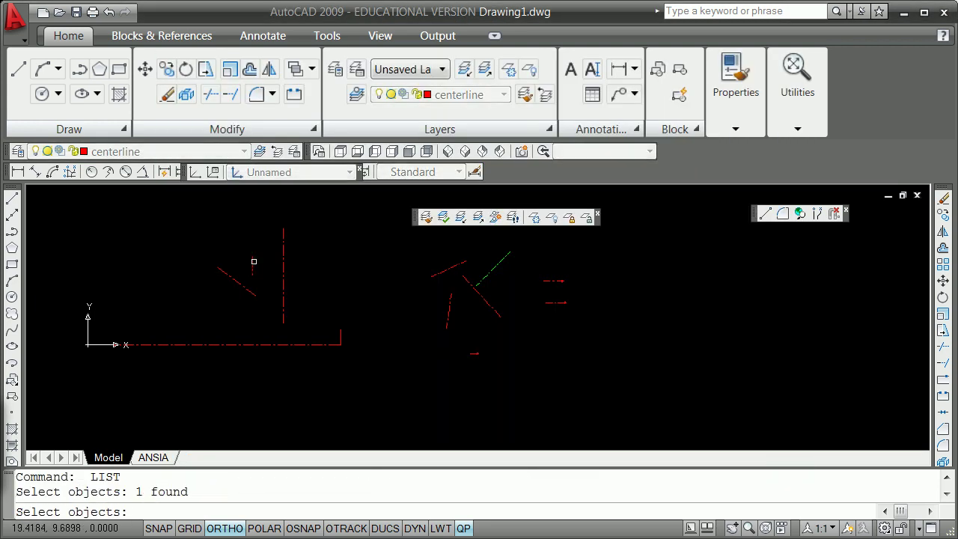
left_click(278, 259)
key("Return")
key("Return")
key("Return")
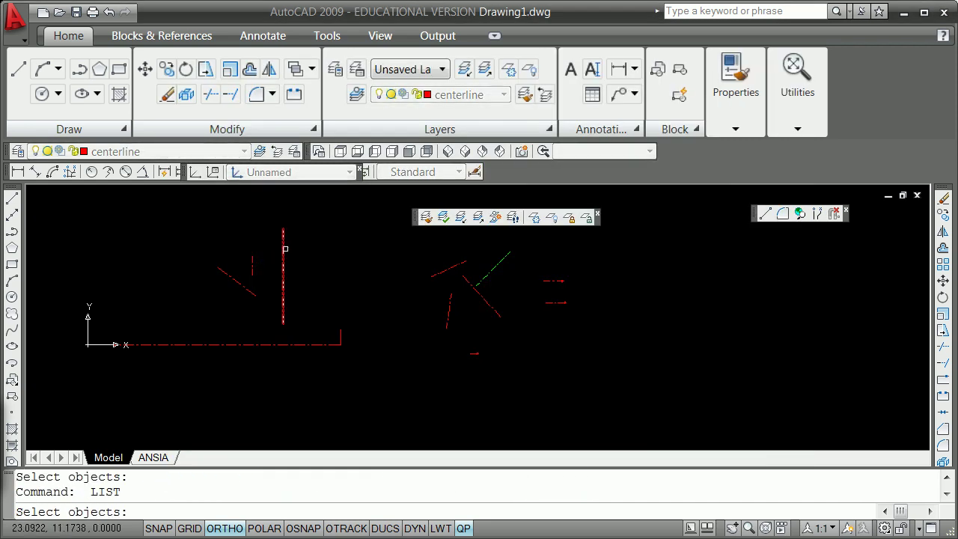
left_click(285, 248)
key("Return")
key("Return")
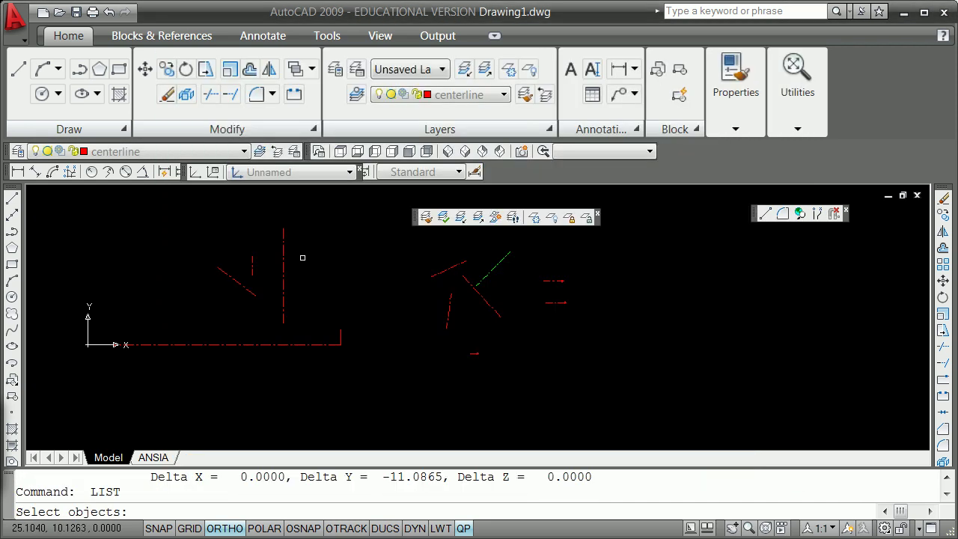
- Erase the upright stub at the horizontal centerline's right end
key("Return")
type("e")
key("Return")
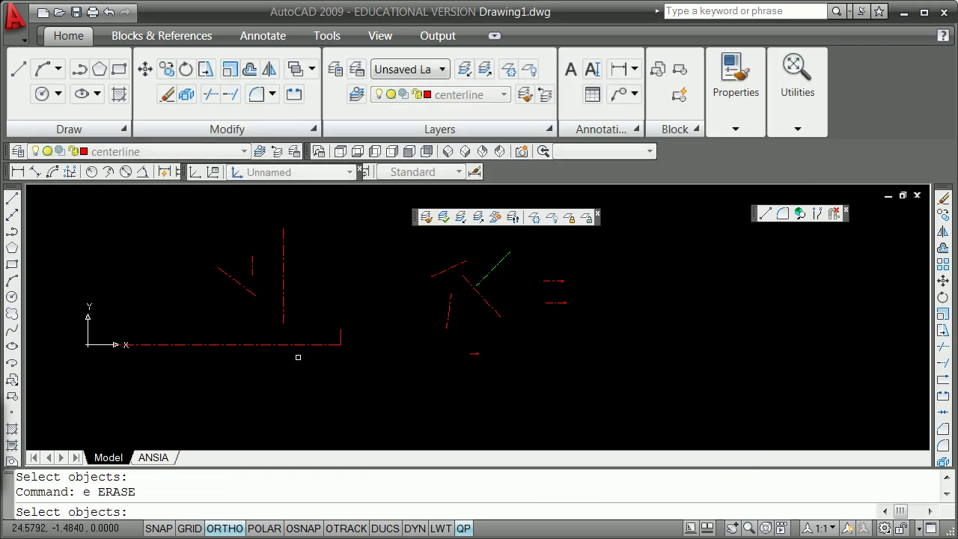
left_click(343, 331)
- Move the UCS origin to the horizontal centerline's right endpoint
key("Return")
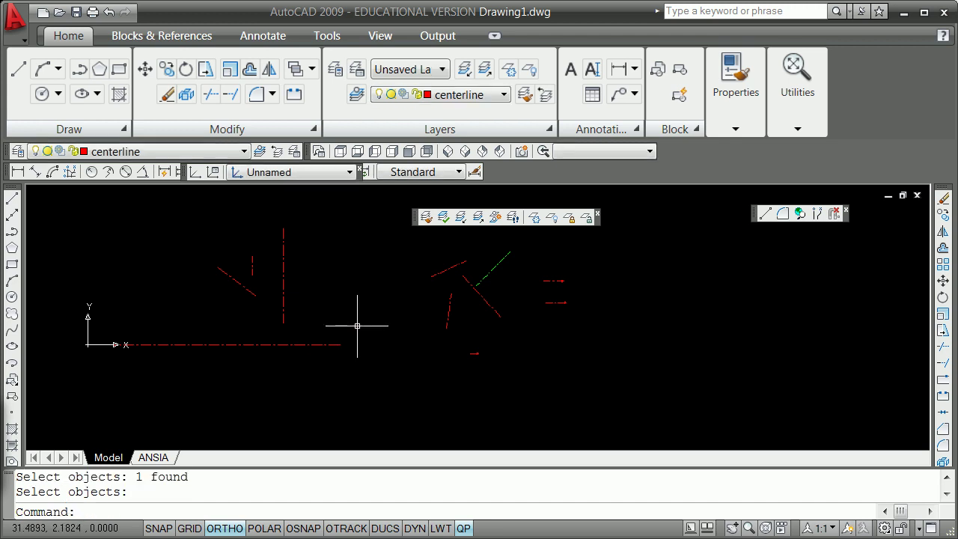
type("ucs")
key("Return")
type("new")
key("Return")
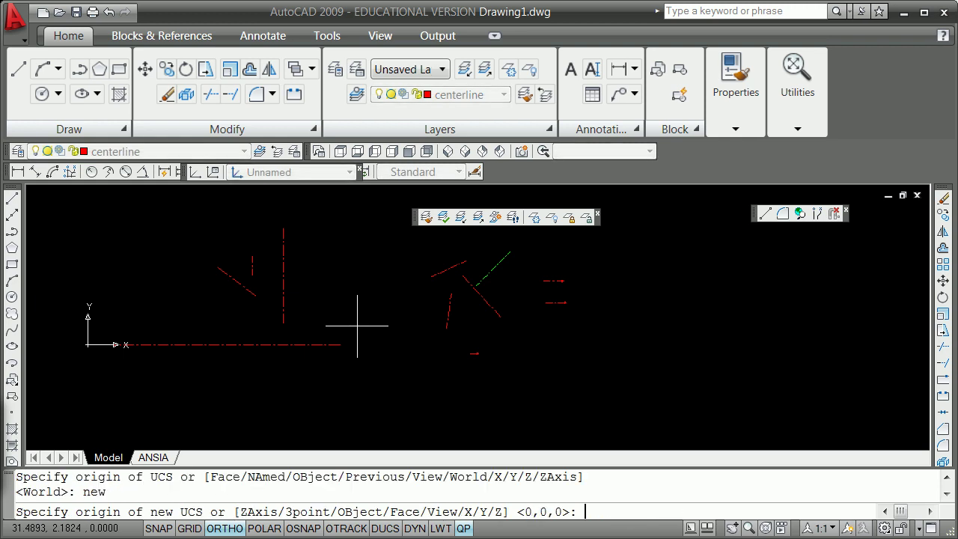
type("end")
- List the diagonal line's coordinates relative to the new origin
key("Return")
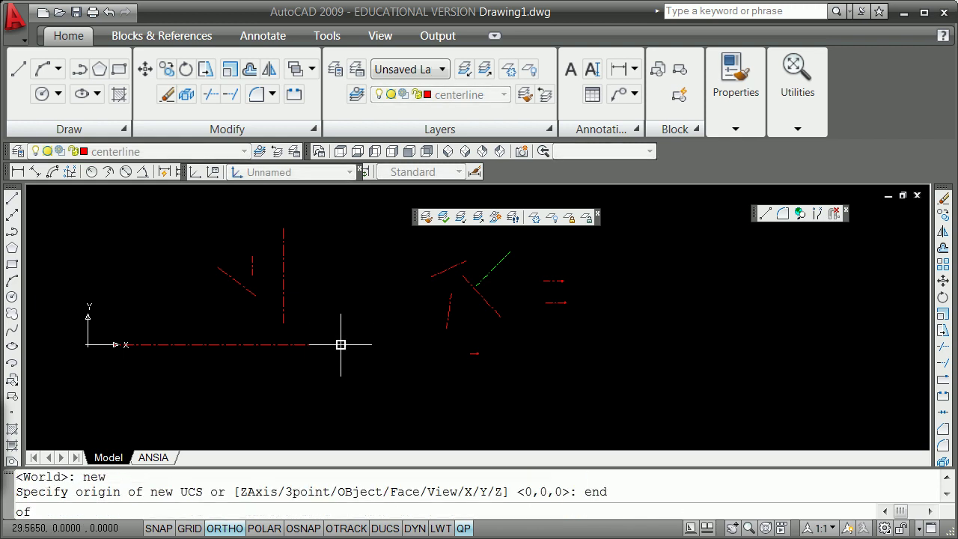
left_click(342, 342)
type("list")
key("Return")
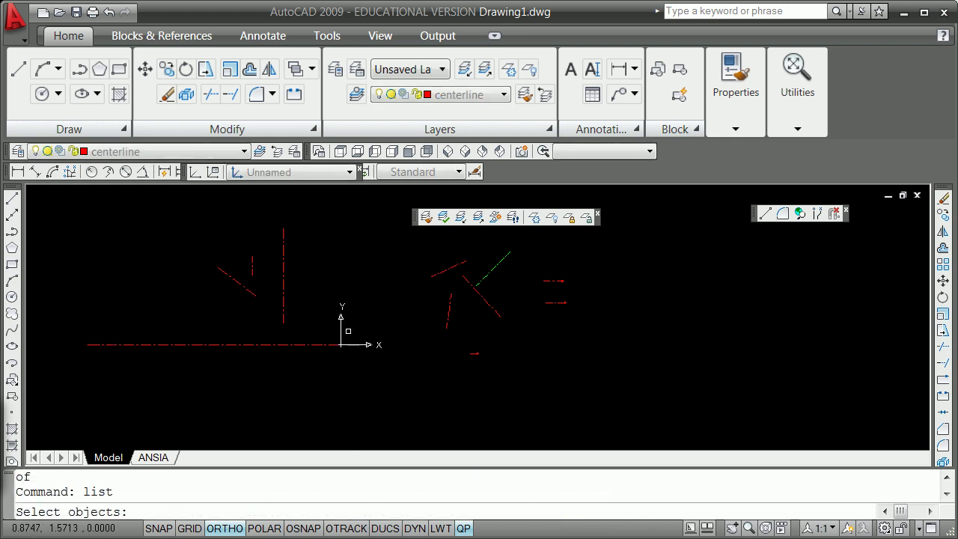
left_click(233, 275)
key("Return")
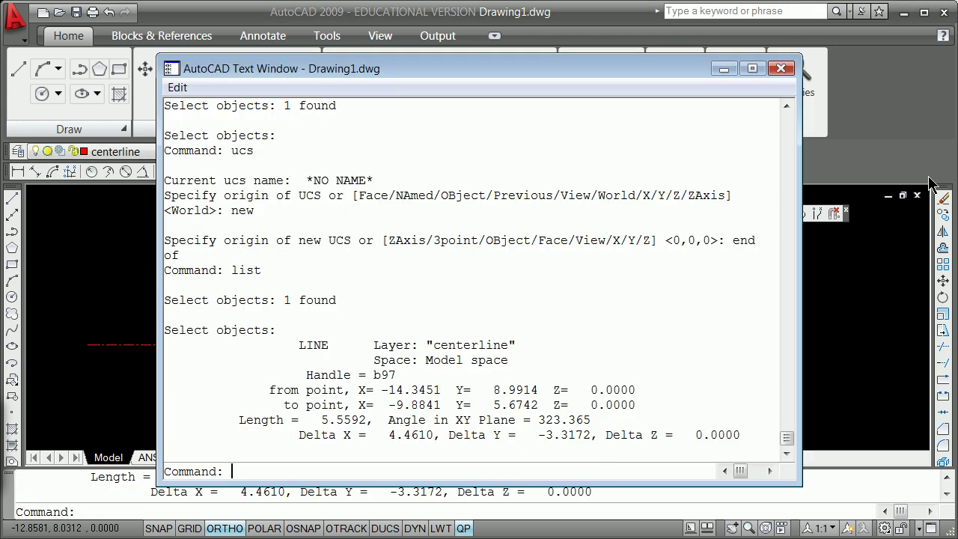
left_click(781, 68)
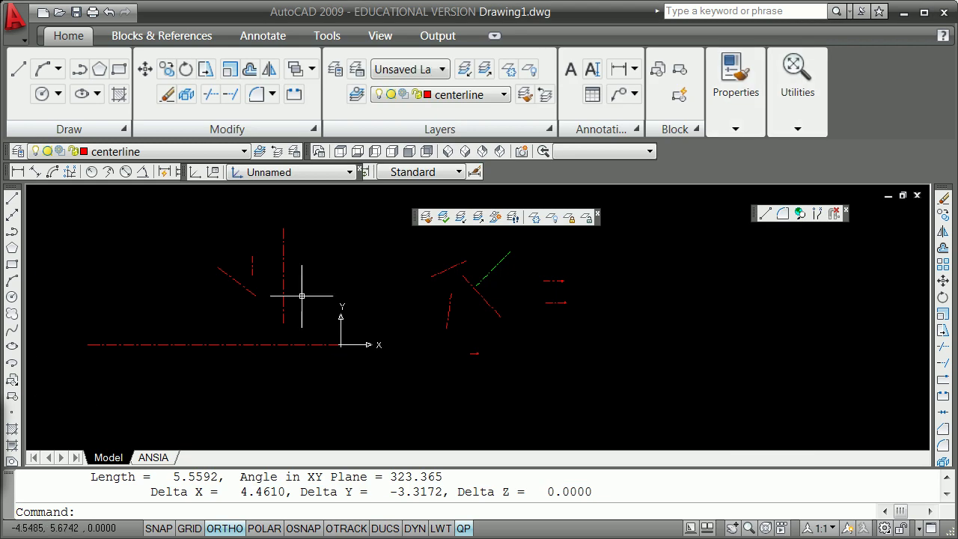